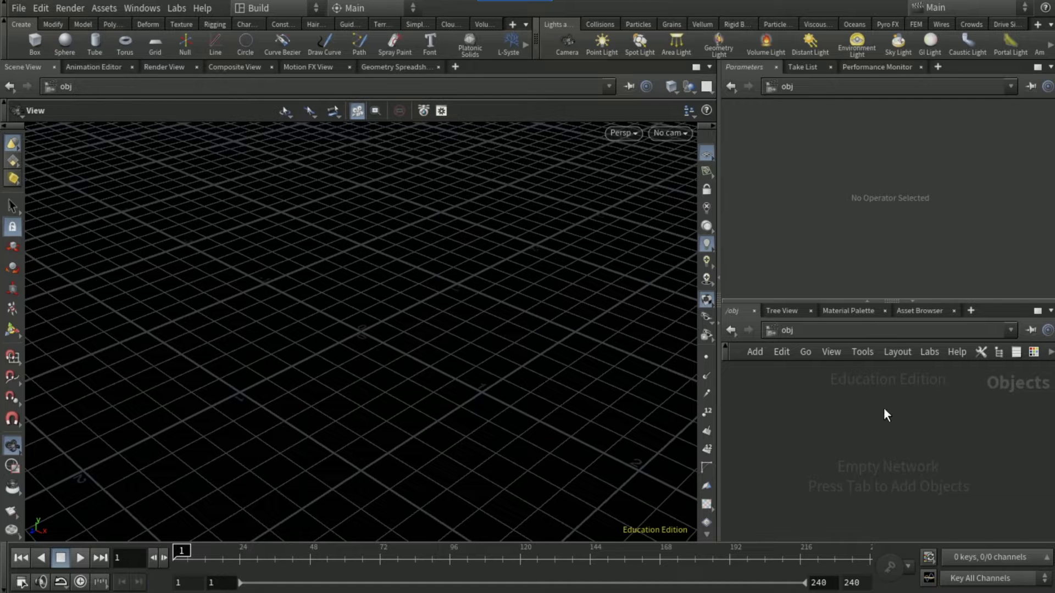
Add a Test Geometry: Rubber Toy object to the empty scene and go inside its geometry network
key("Tab")
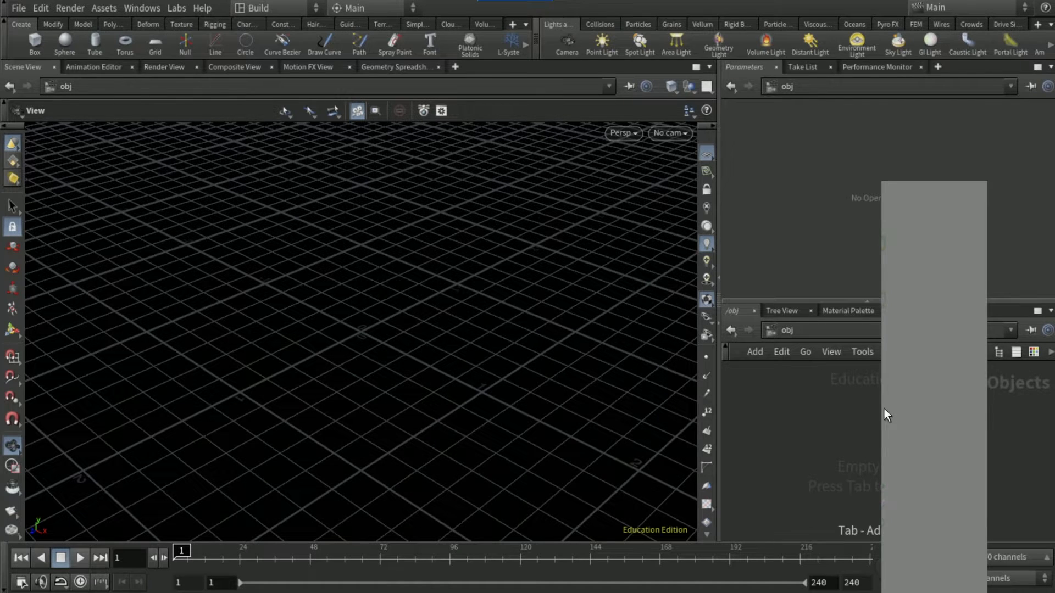
type("test")
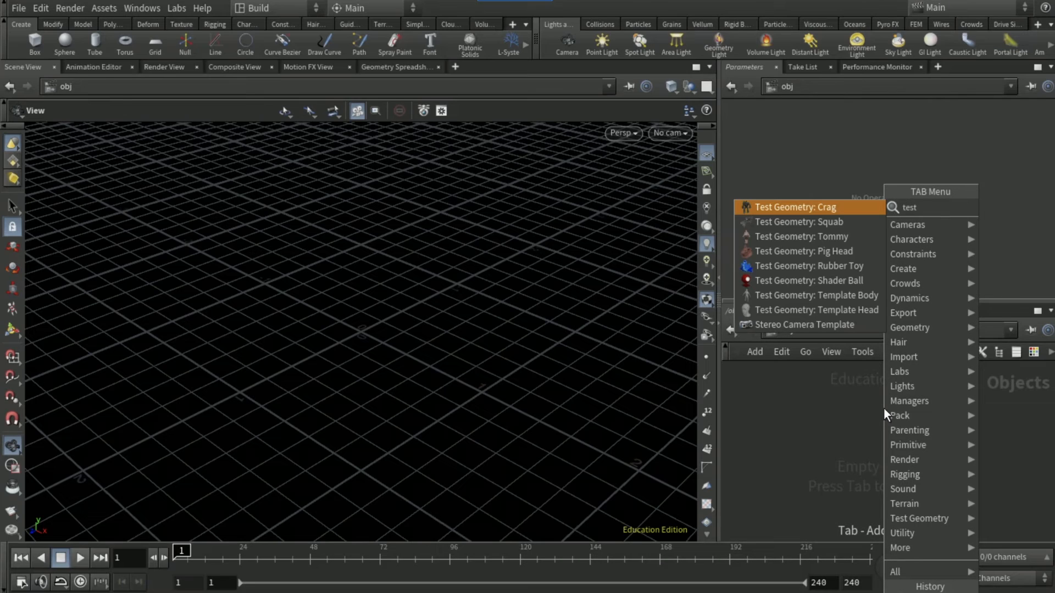
key("Down")
key("Down")
key("Down")
key("Down")
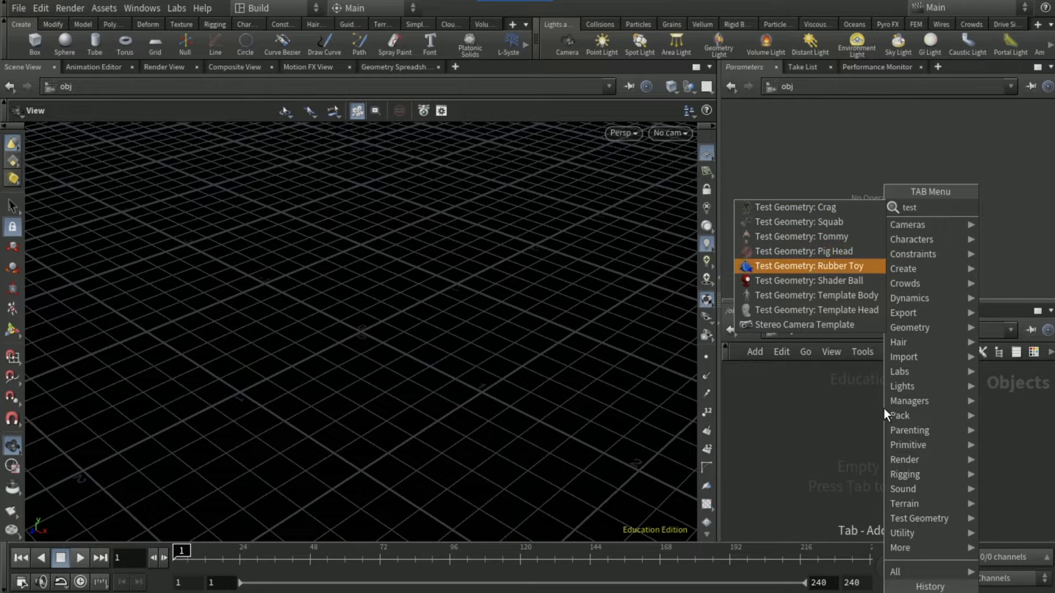
key("Return")
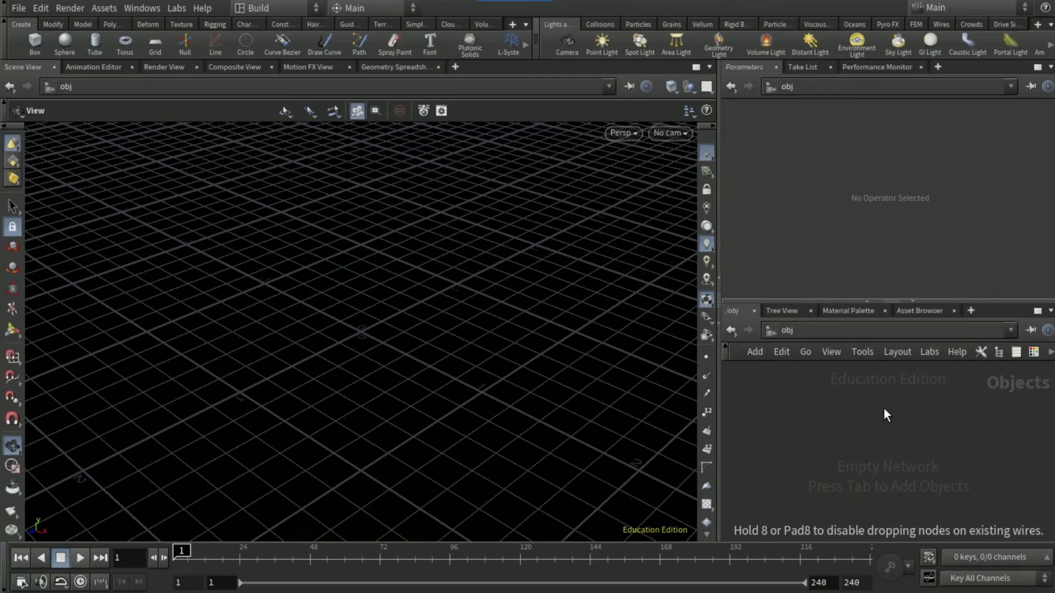
left_click(879, 407)
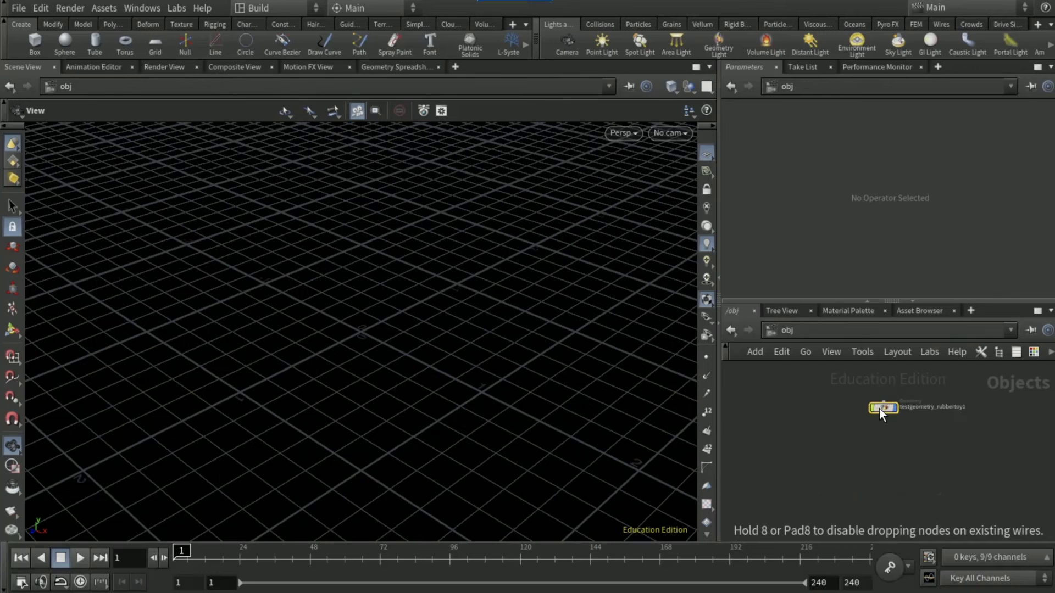
double_click(884, 406)
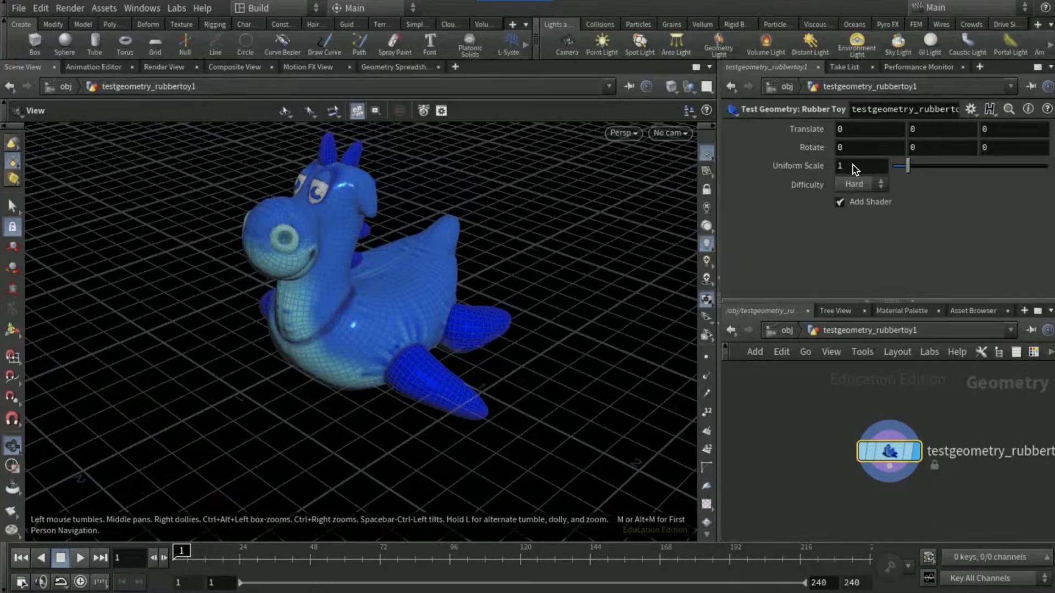
Set the rubber toy's uniform scale to 5 and frame it in the viewport
left_click(853, 165)
type("5")
key("Return")
key("h")
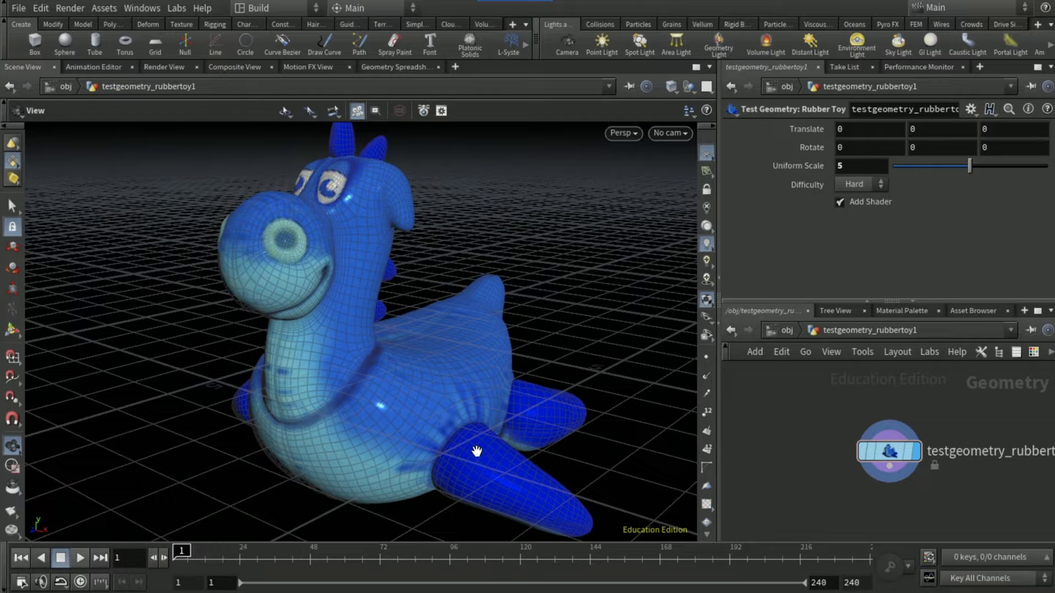
Add a Vellum Configure Balloon setup fed by the rubber toy's output
left_click(888, 471)
key("Tab")
type("vellum confi")
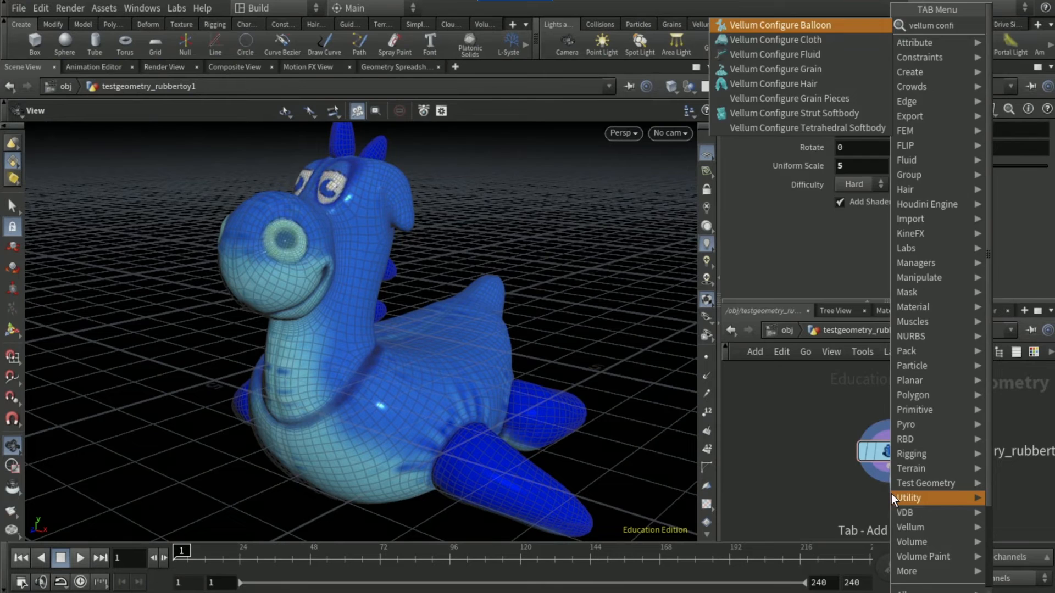
key("Return")
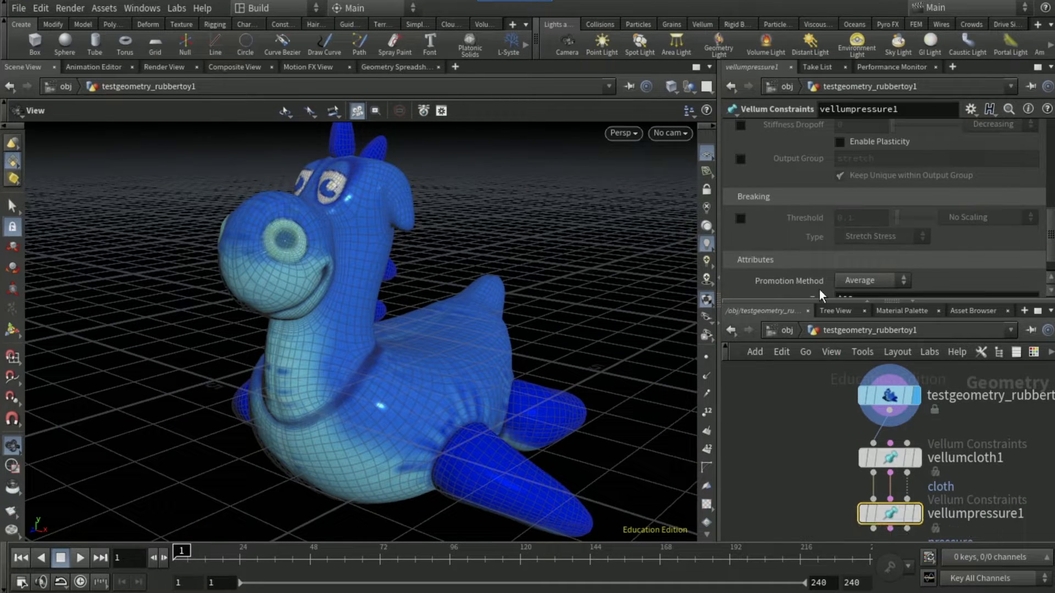
Set the stretch stiffness of the Vellum pressure constraint to 100 with a 1e+10 multiplier
scroll(804, 262, "up", 5)
scroll(802, 248, "up", 2)
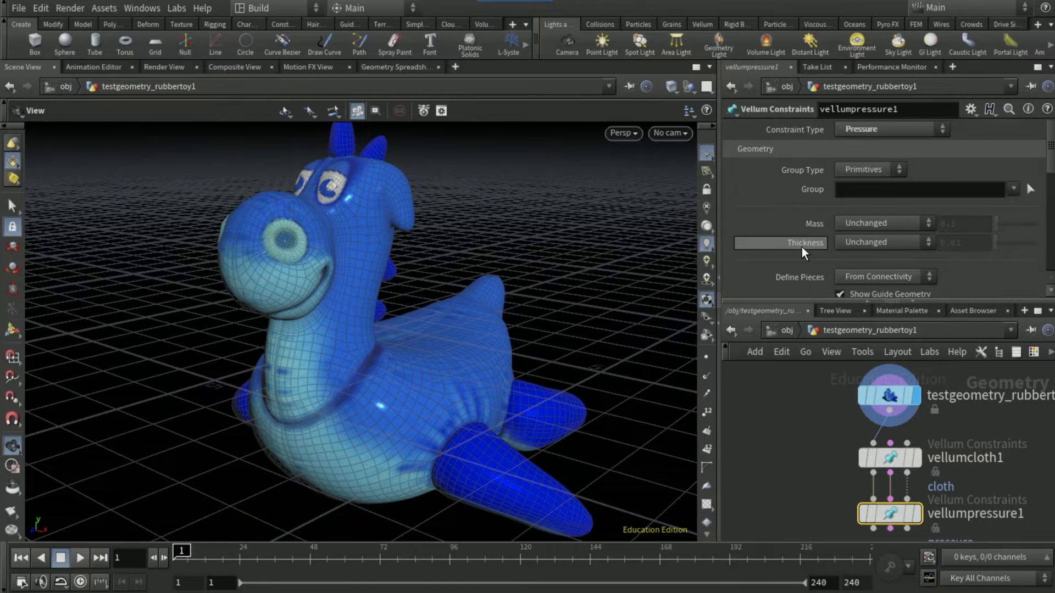
scroll(780, 230, "down", 4)
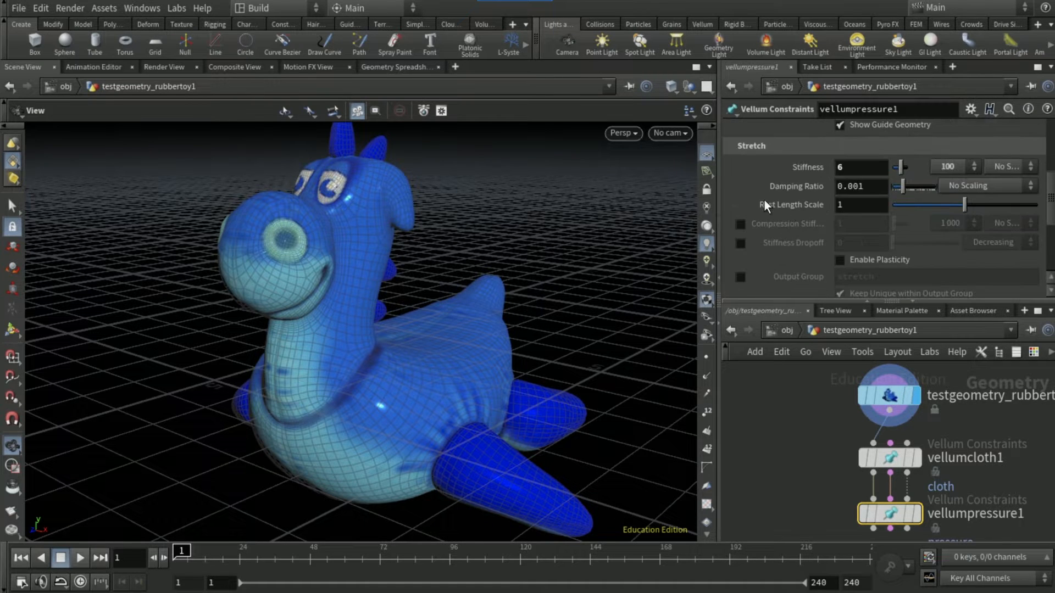
left_click(874, 165)
type("100")
key("Return")
left_click(943, 167)
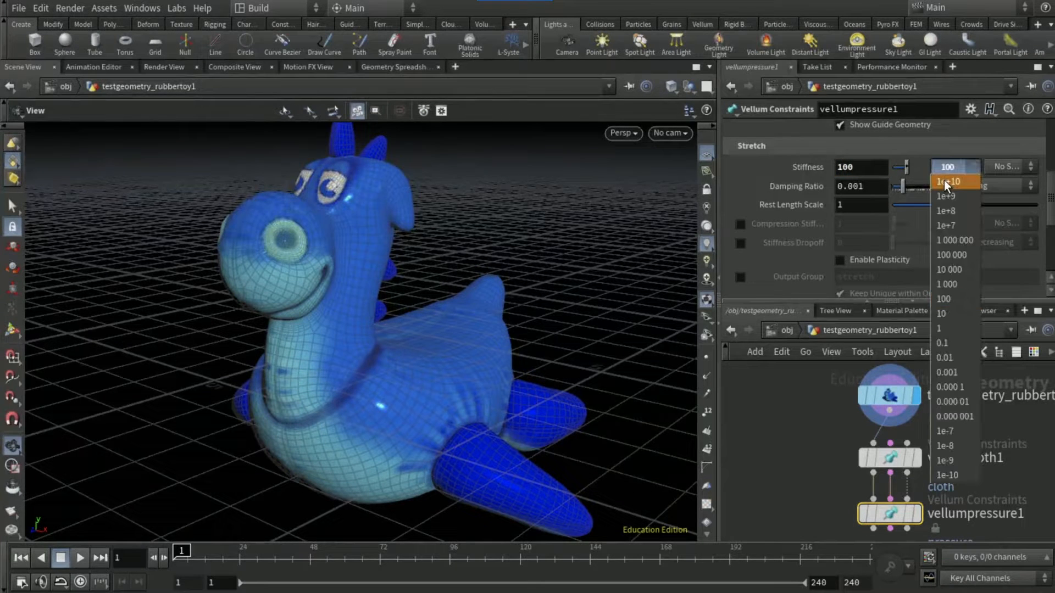
left_click(943, 179)
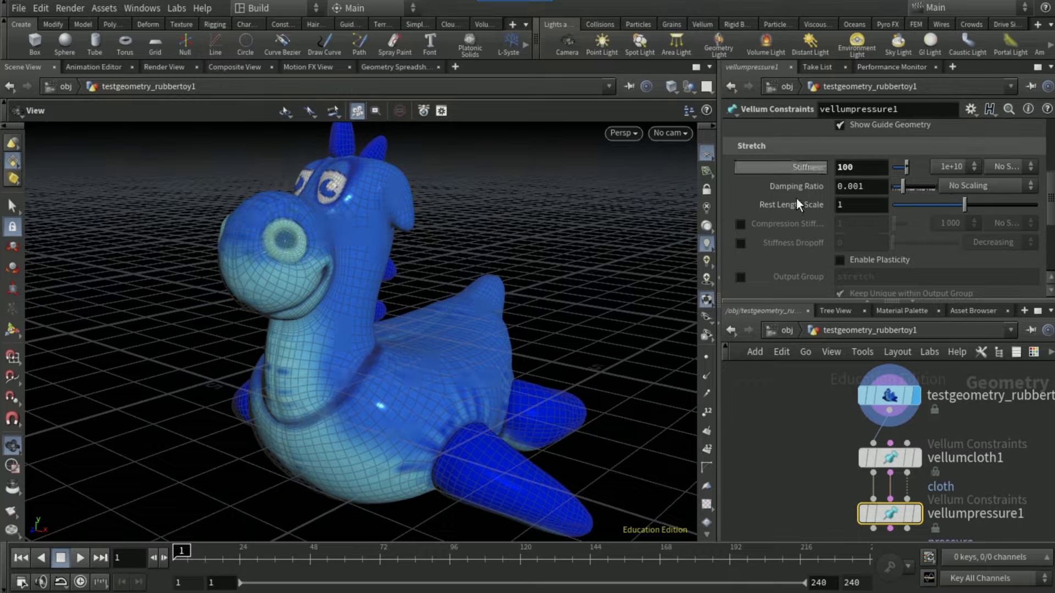
Enable the pressure constraint's output group and name it "pressure"
scroll(796, 196, "up", 2)
scroll(796, 196, "down", 4)
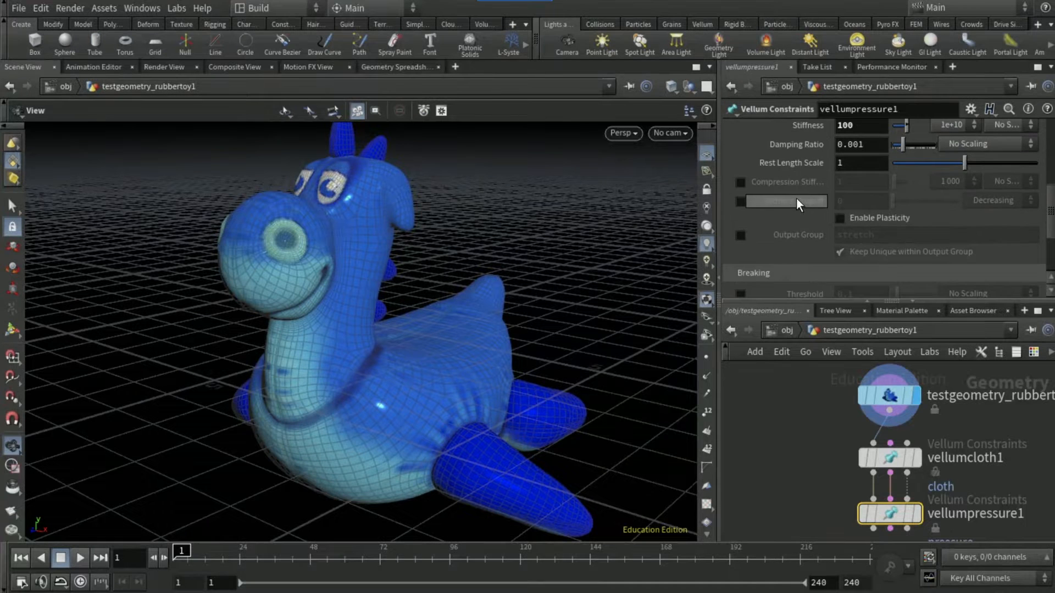
left_click(740, 236)
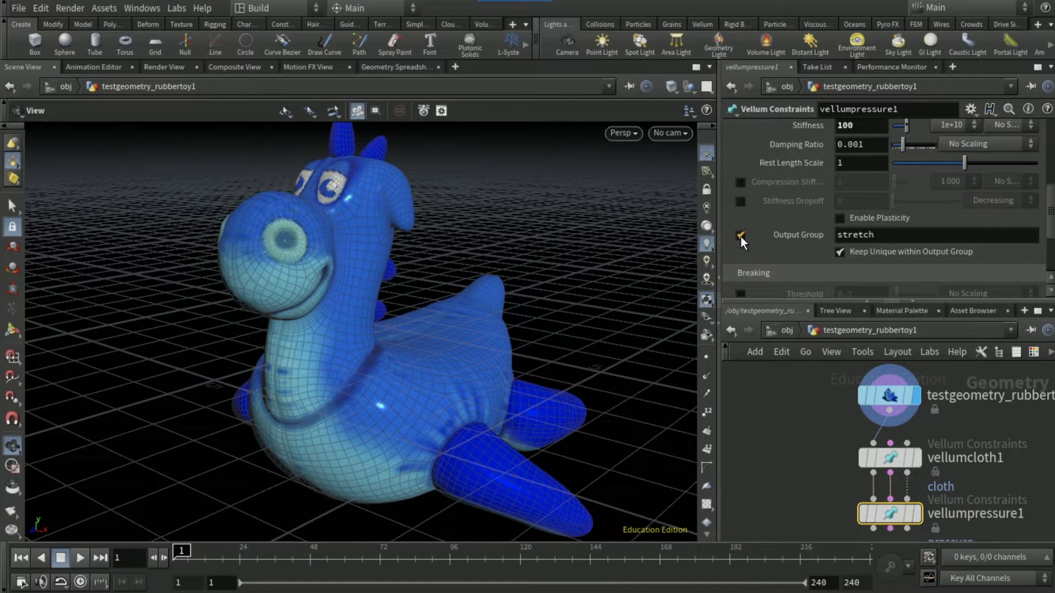
left_click(866, 234)
double_click(856, 235)
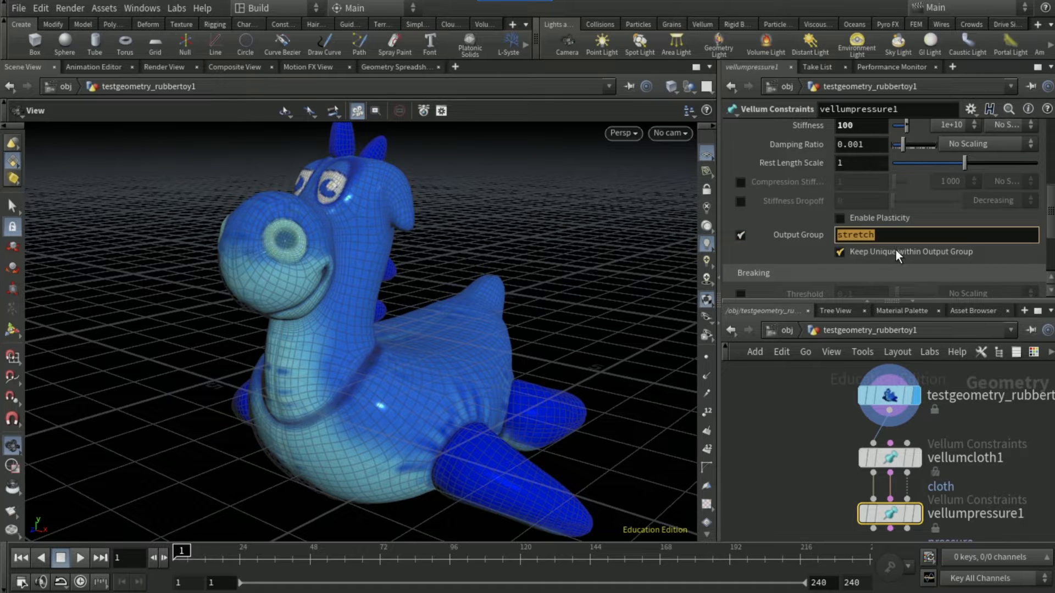
type("pressure")
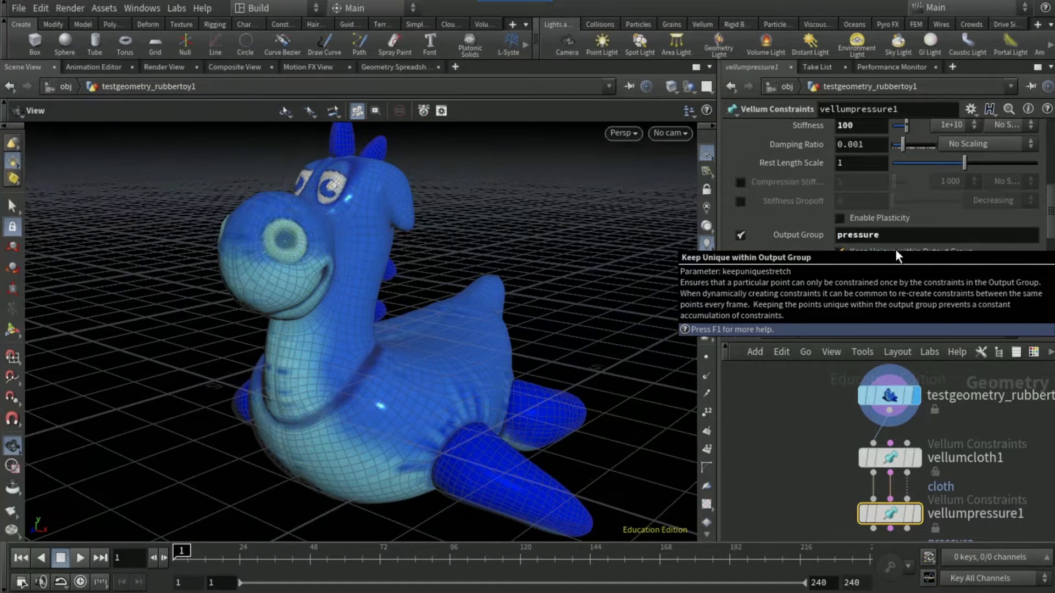
left_click(896, 249)
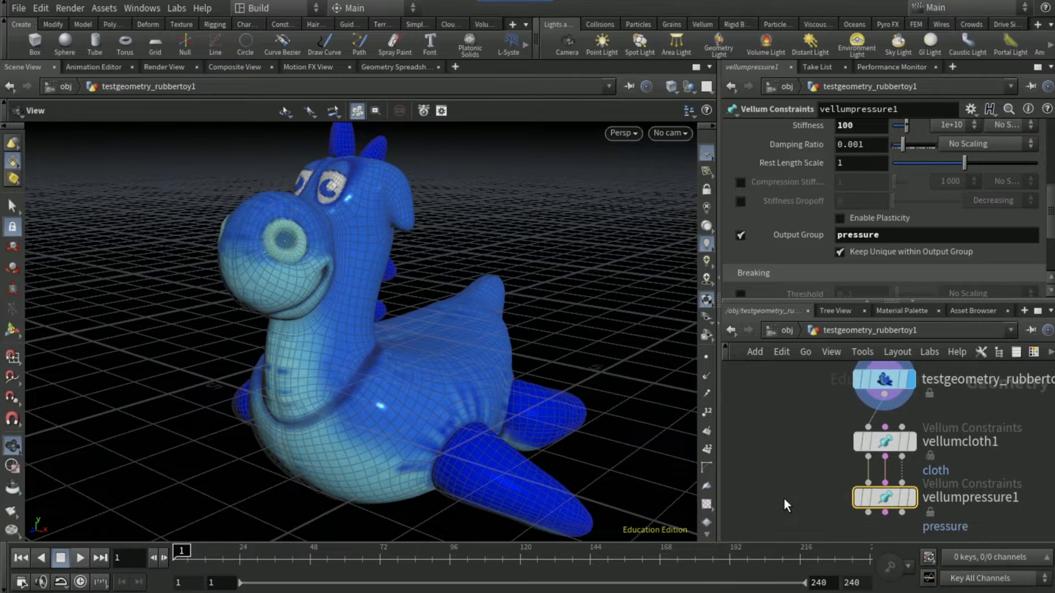
Add a Vellum Solver node connected to the outputs of the pressure constraint
key("Tab")
type("ve")
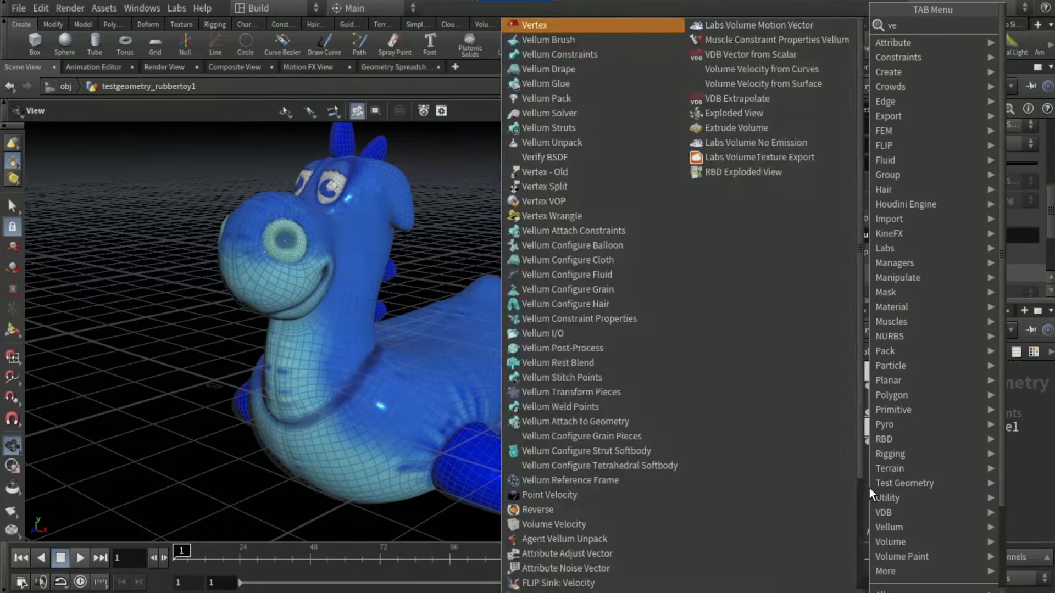
type("ll solve")
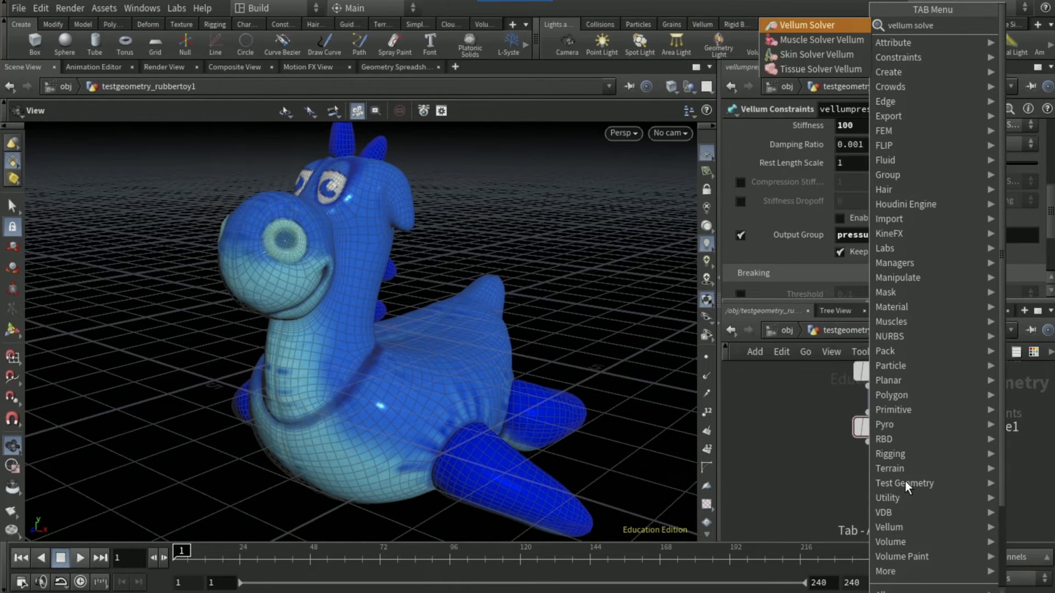
key("Return")
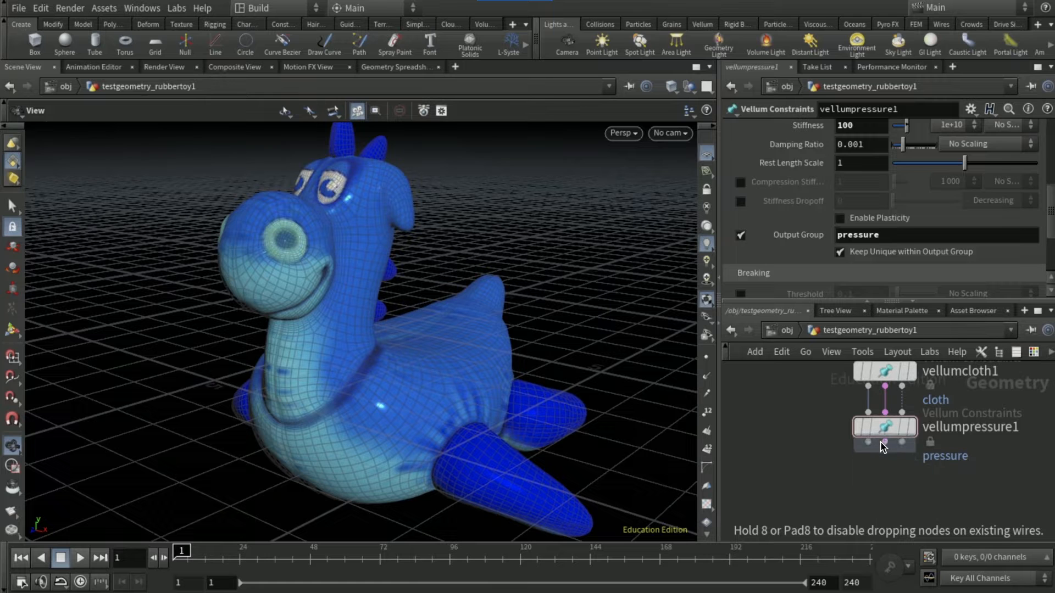
left_click(883, 447)
Insert a Match Size node between the rubber toy and the Vellum cloth constraint
key("Tab")
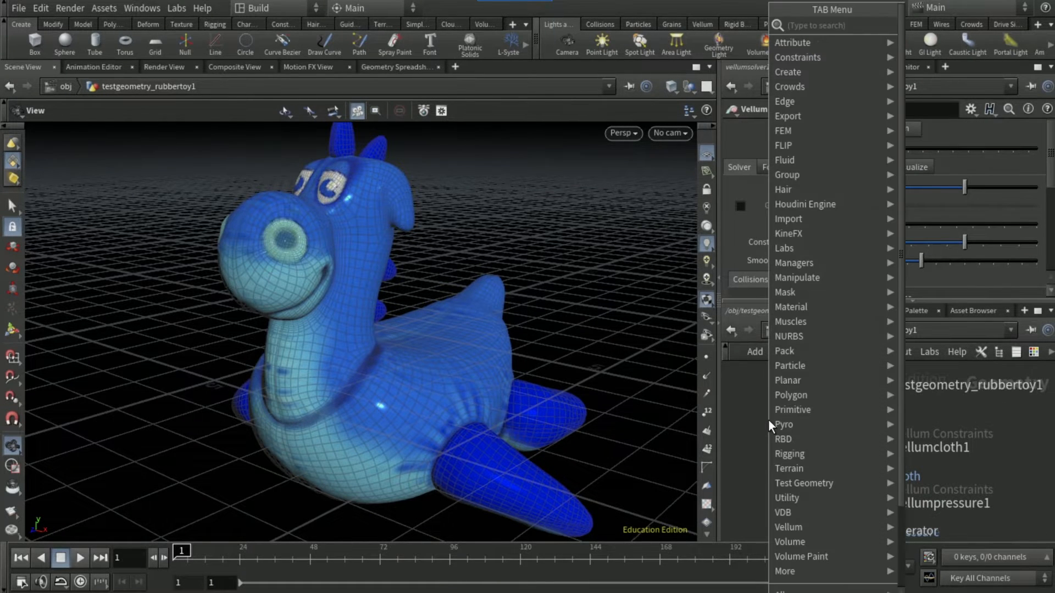
type("match siz")
key("Return")
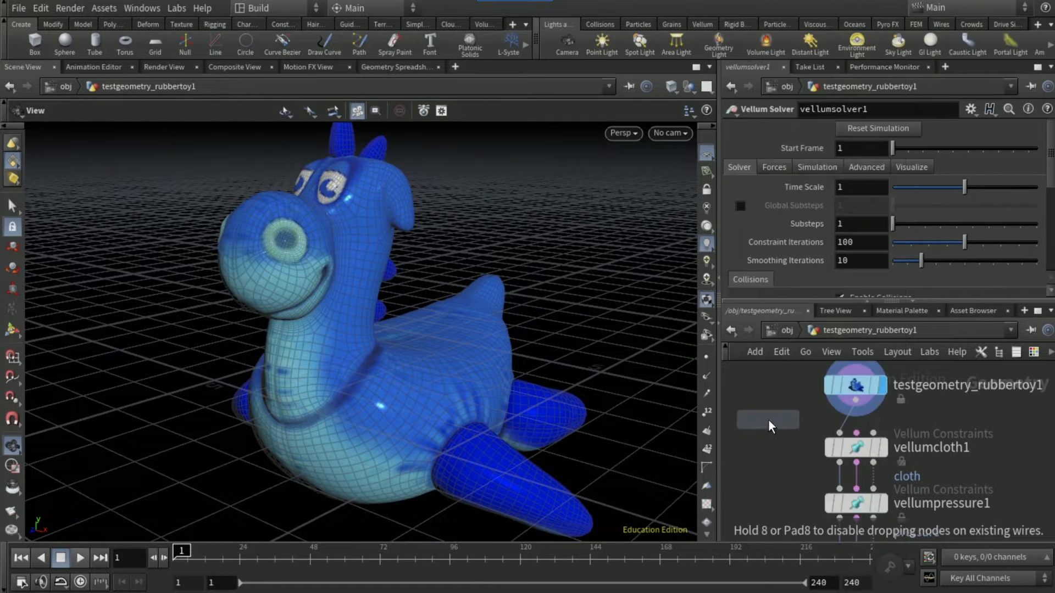
left_click(850, 416)
Set the Match Size node's Justify Y to Min and display that node's result in the viewport
left_click(849, 246)
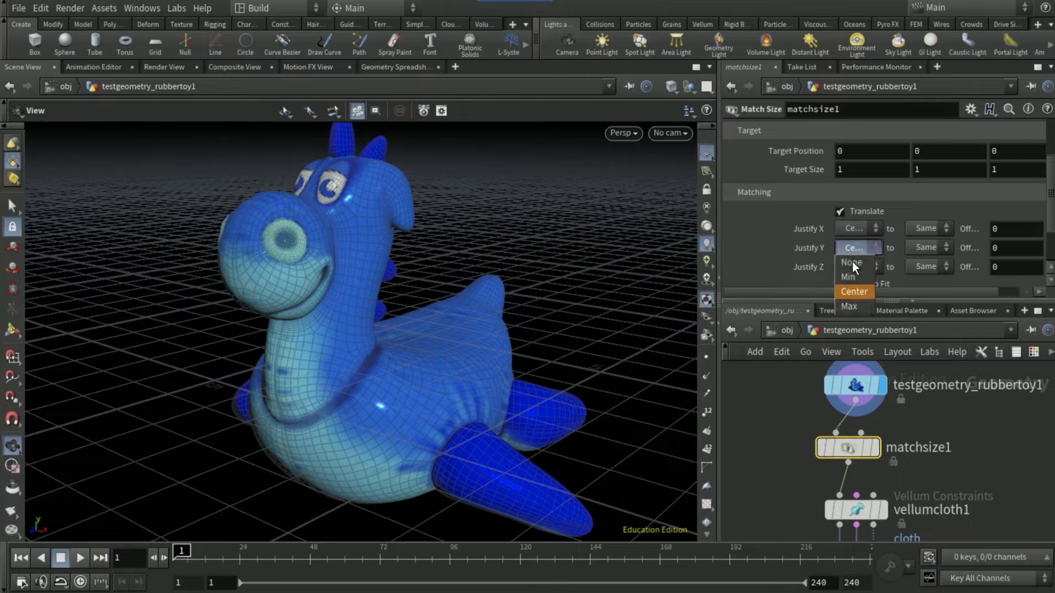
left_click(851, 271)
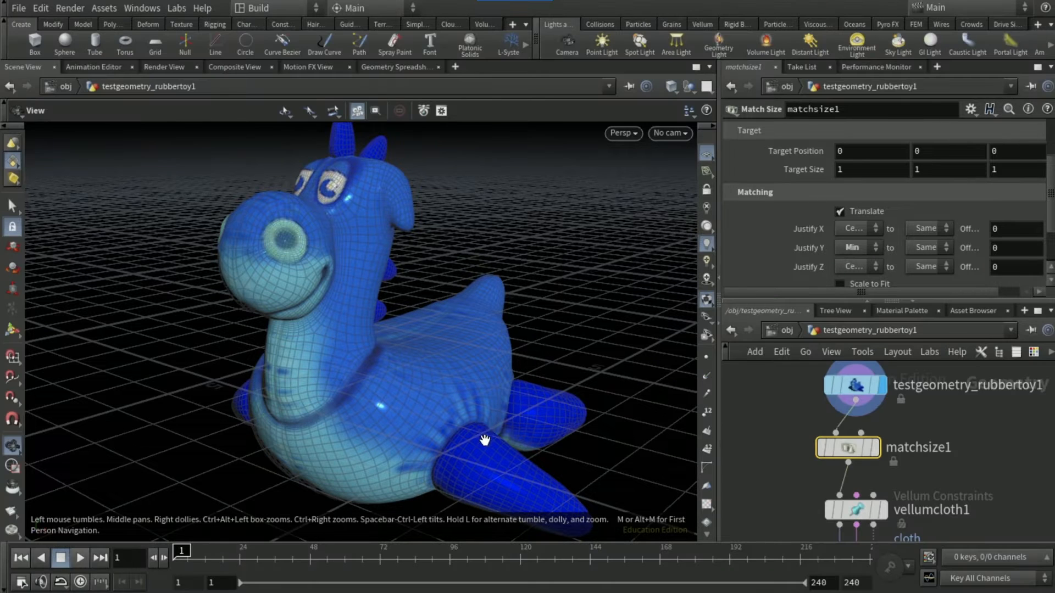
left_click_drag(482, 434, 385, 440)
left_click(876, 450)
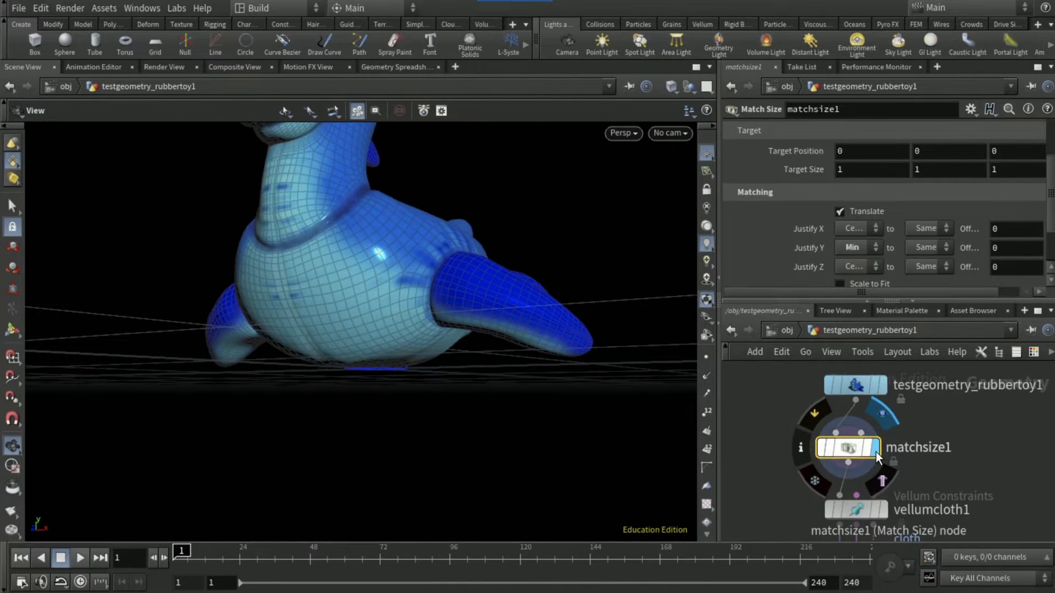
key("h")
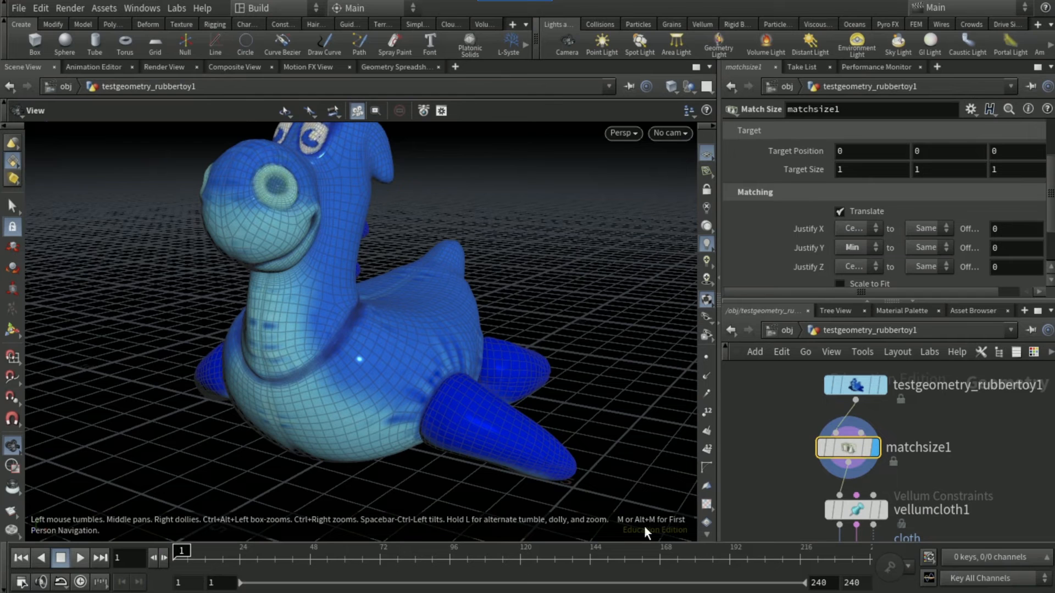
Enable the Ground Position collision option on the Vellum solver
scroll(778, 462, "down", 5)
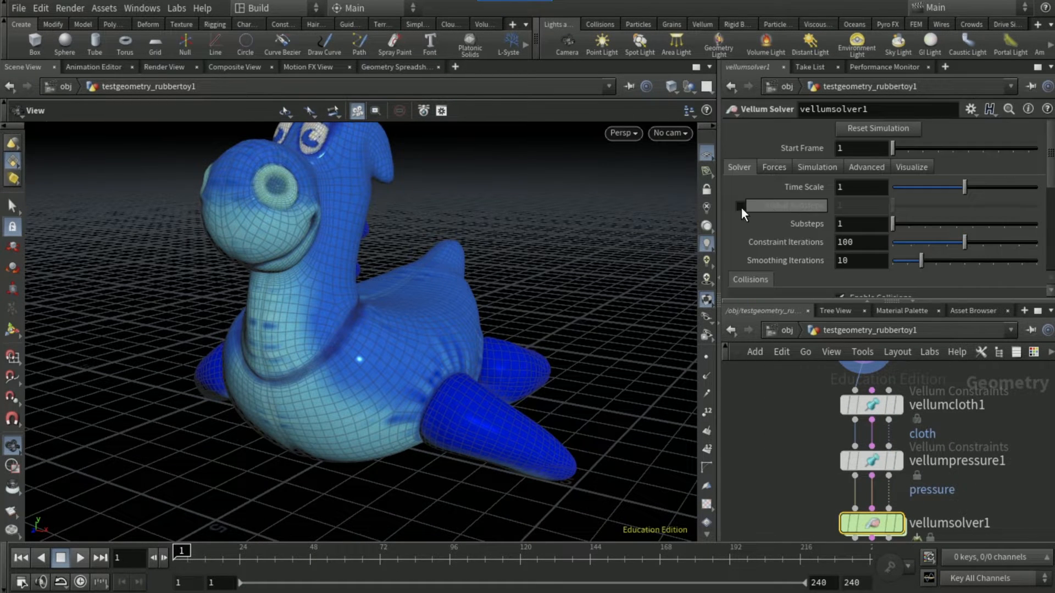
scroll(789, 241, "down", 5)
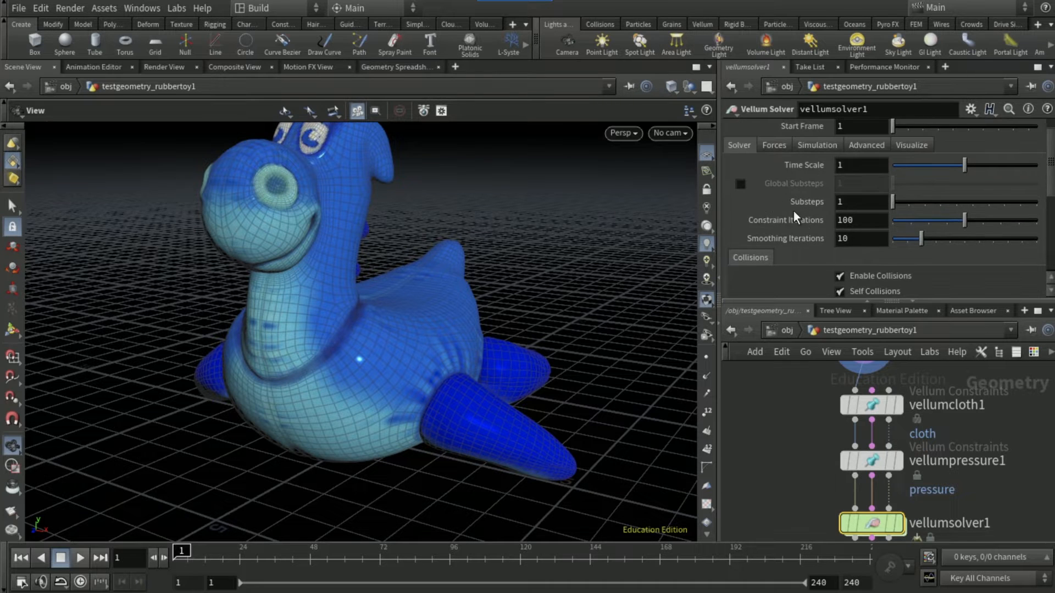
left_click(739, 233)
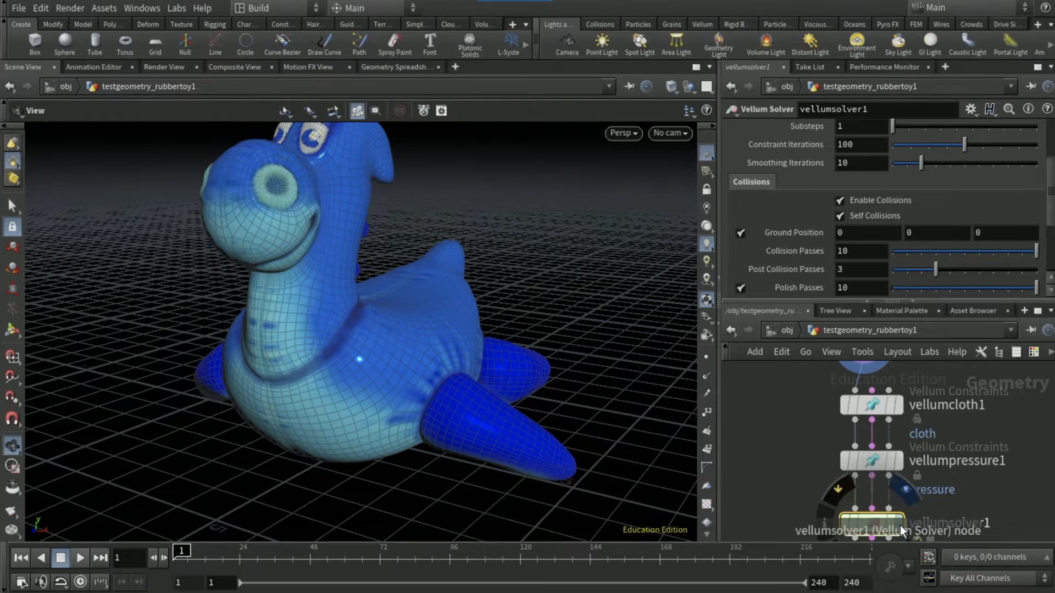
Go inside the Vellum solver's forces network and place a POP Steer Seek node above the FORCE output
double_click(875, 526)
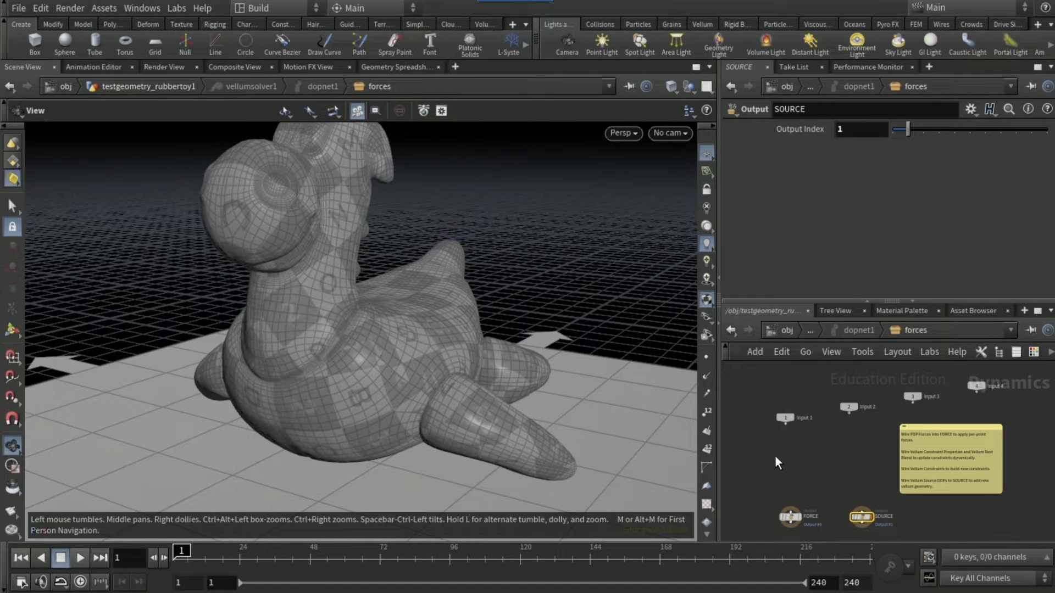
key("Tab")
type("pop")
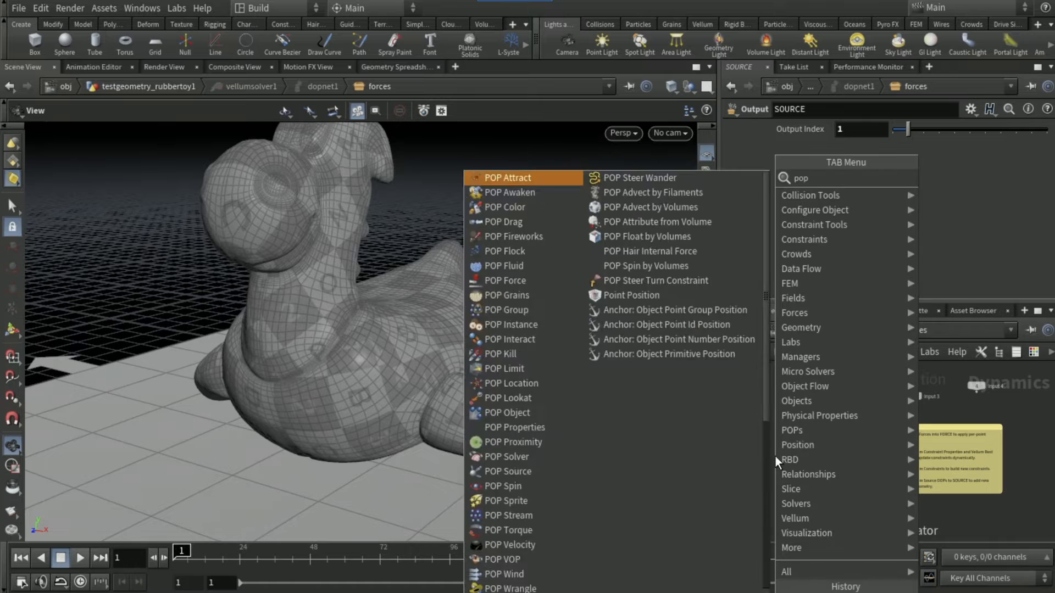
type(" stt")
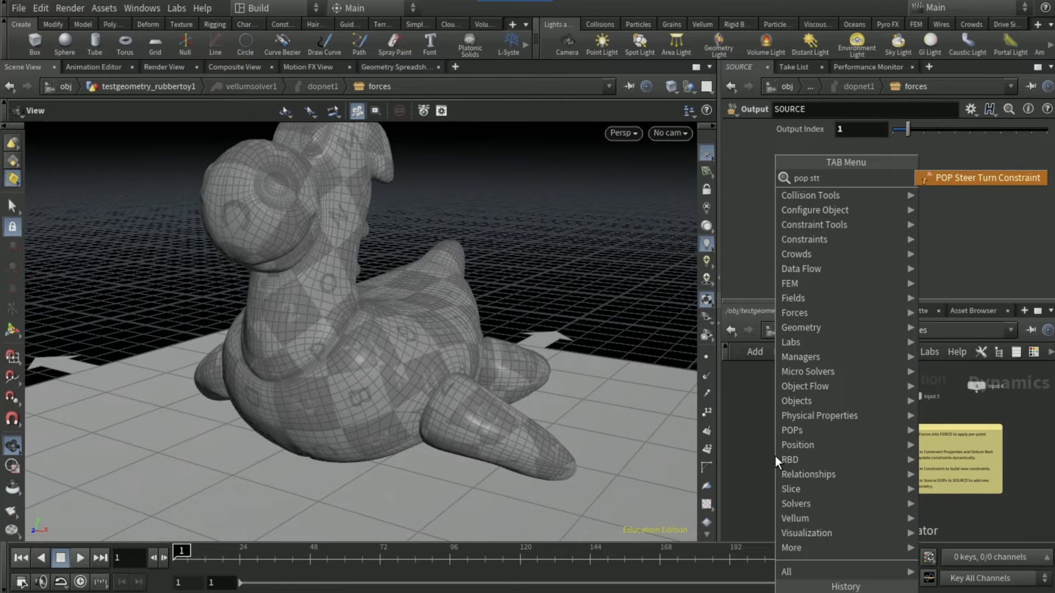
key("BackSpace")
type("eer se")
key("Return")
left_click(796, 486)
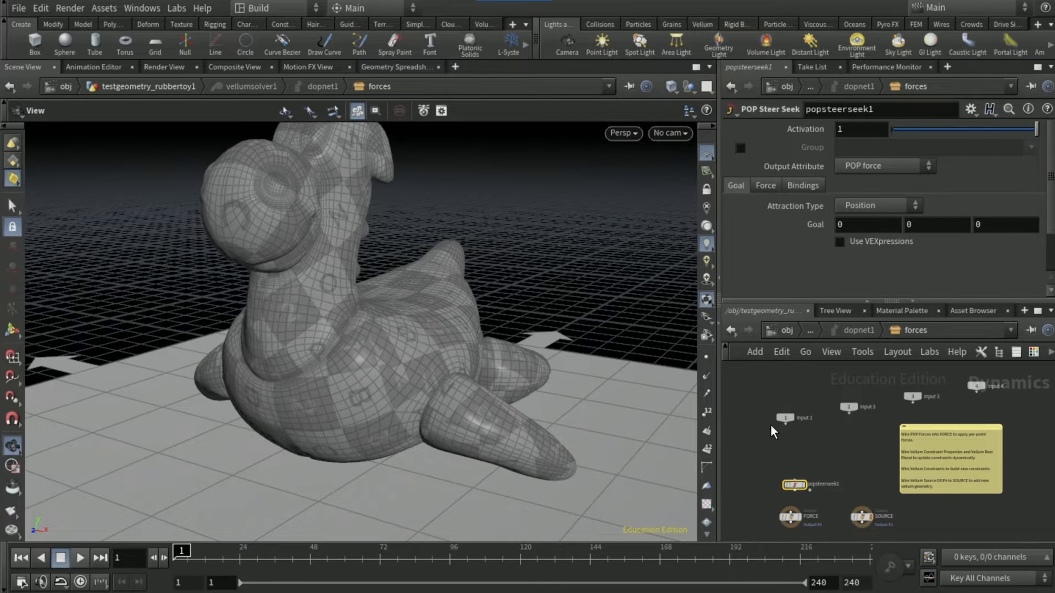
Place a Vellum Constraint Properties node above the POP Steer Seek node in the forces network
key("Tab")
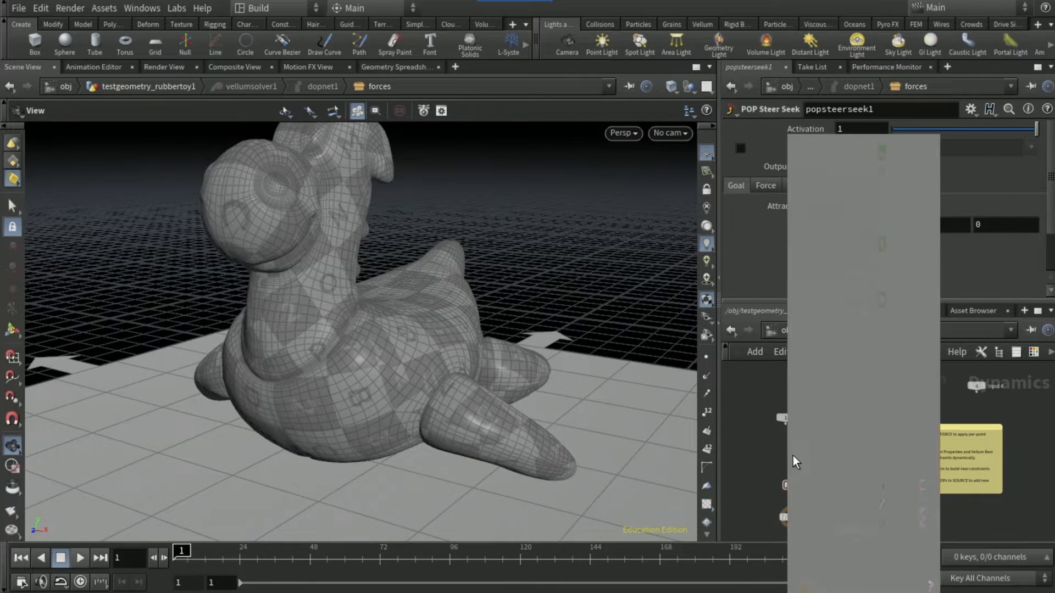
type("vellum constraint")
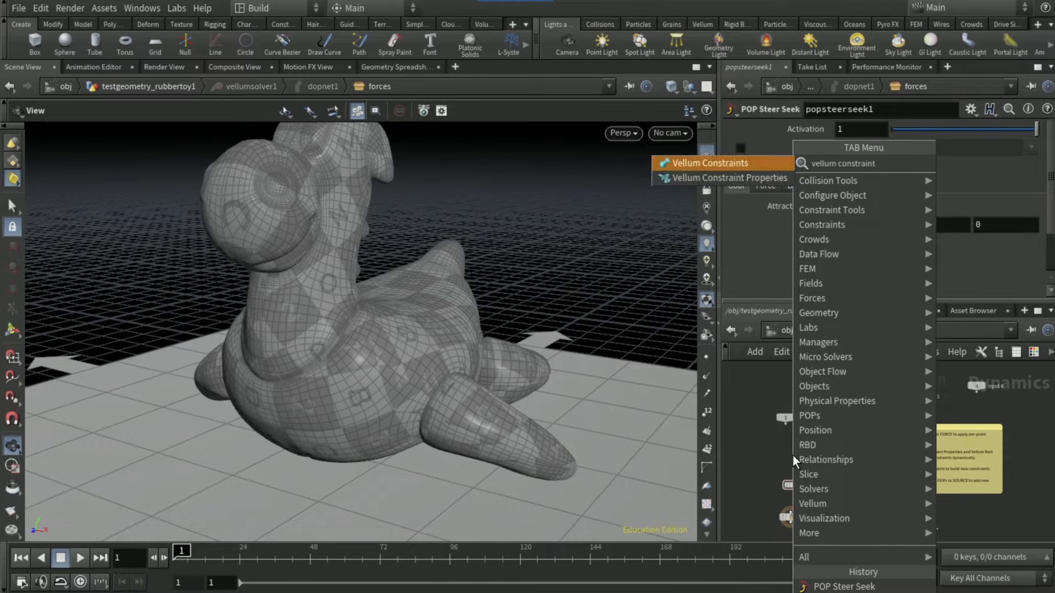
key("Down")
key("Return")
left_click(788, 459)
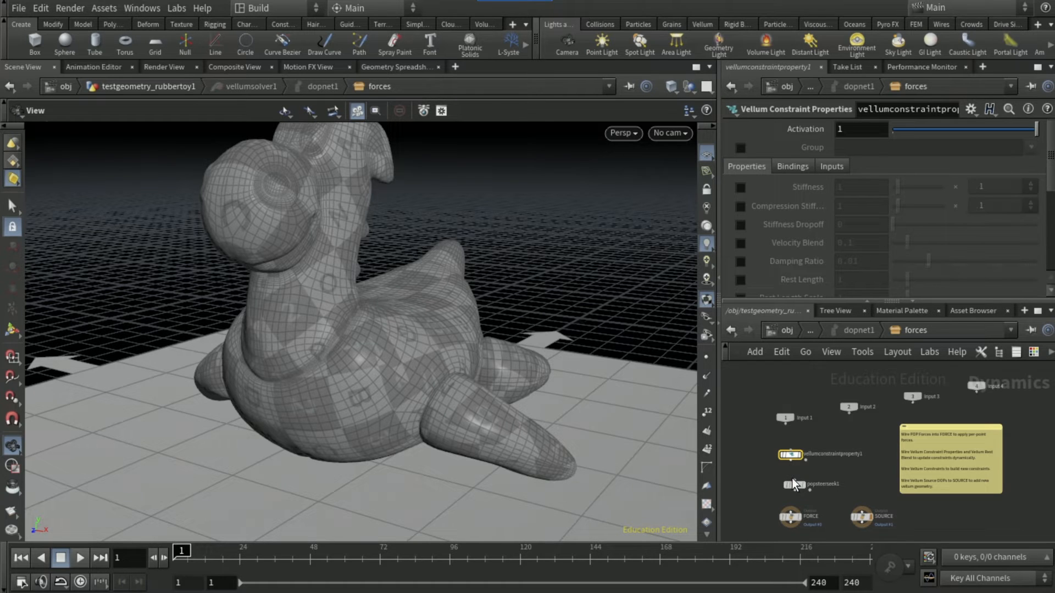
Wire the Vellum Constraint Properties node through POP Steer Seek into the FORCE output and bypass POP Steer Seek
left_click(792, 480)
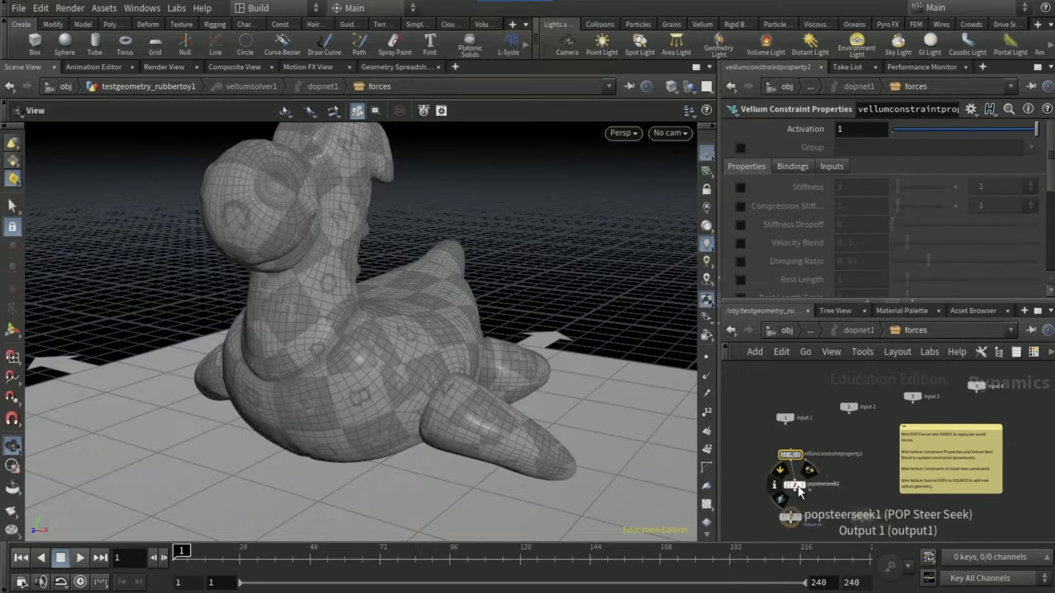
left_click(796, 483)
left_click(795, 491)
left_click(791, 512)
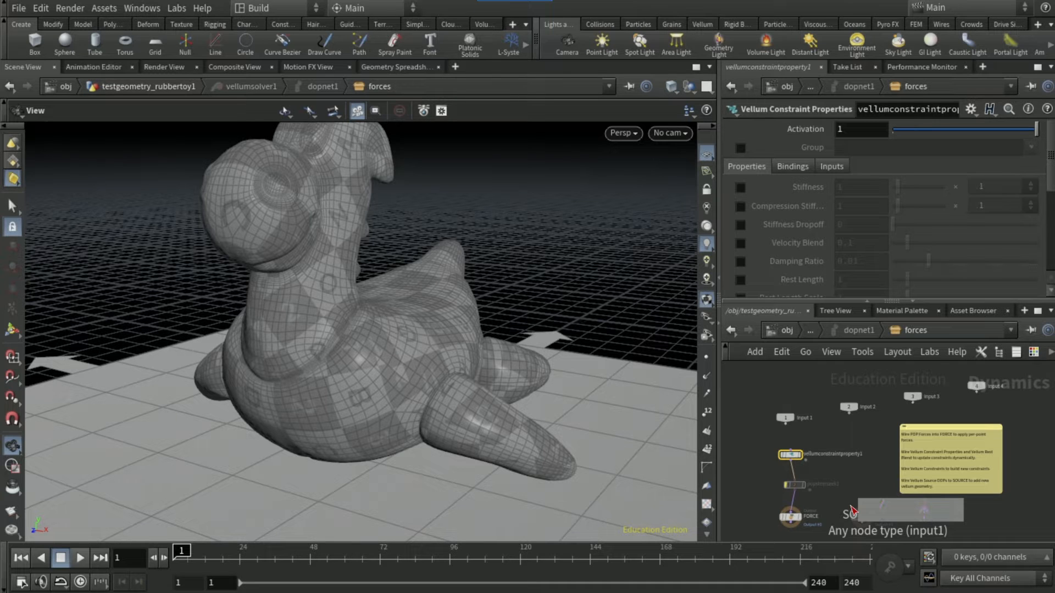
scroll(841, 472, "up", 3)
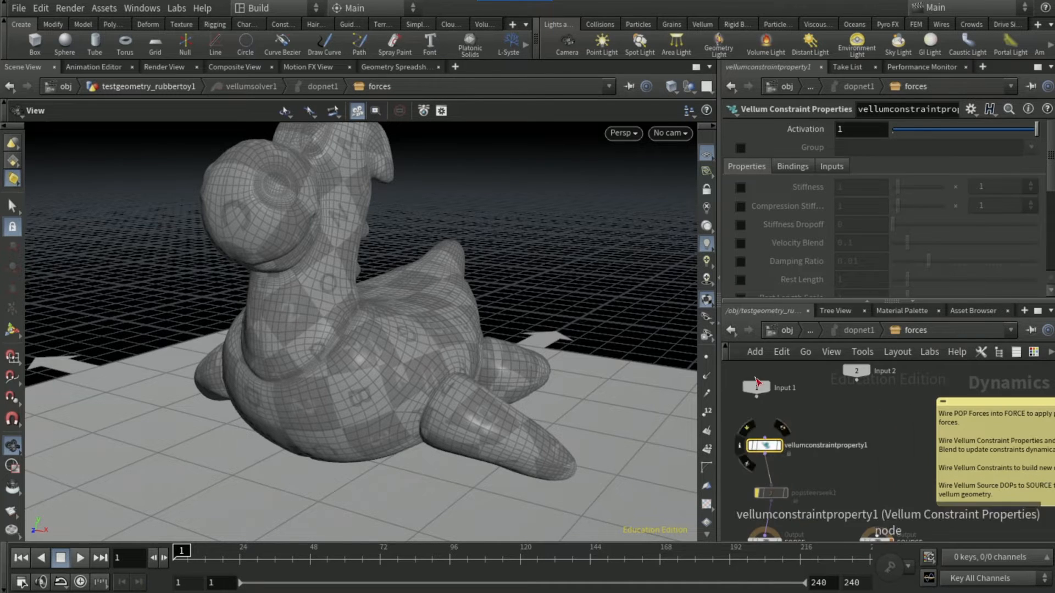
Restrict the Vellum Constraint Properties node to the pressure group
left_click(740, 149)
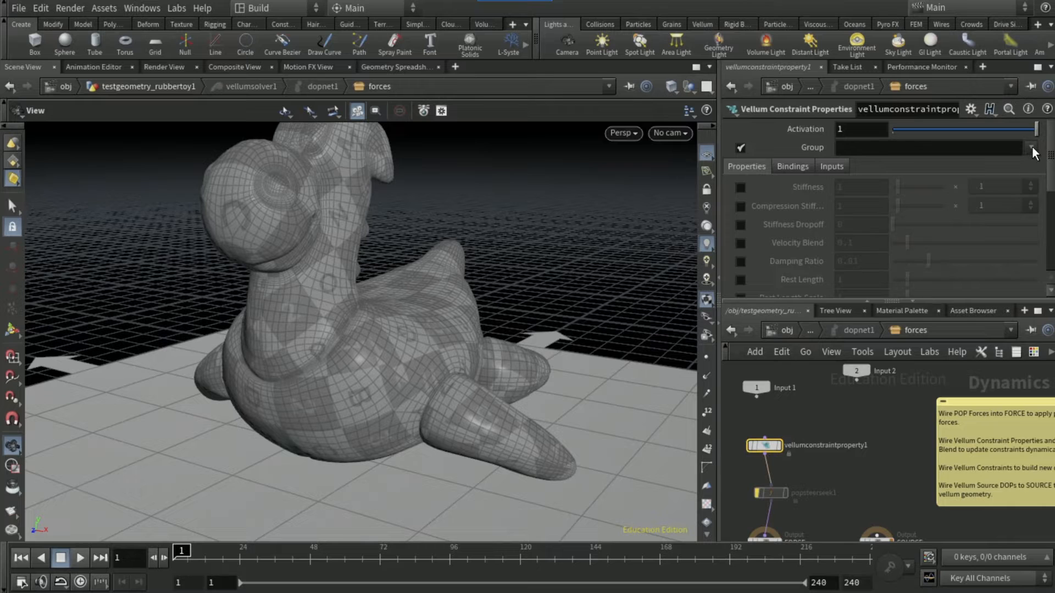
left_click(1032, 146)
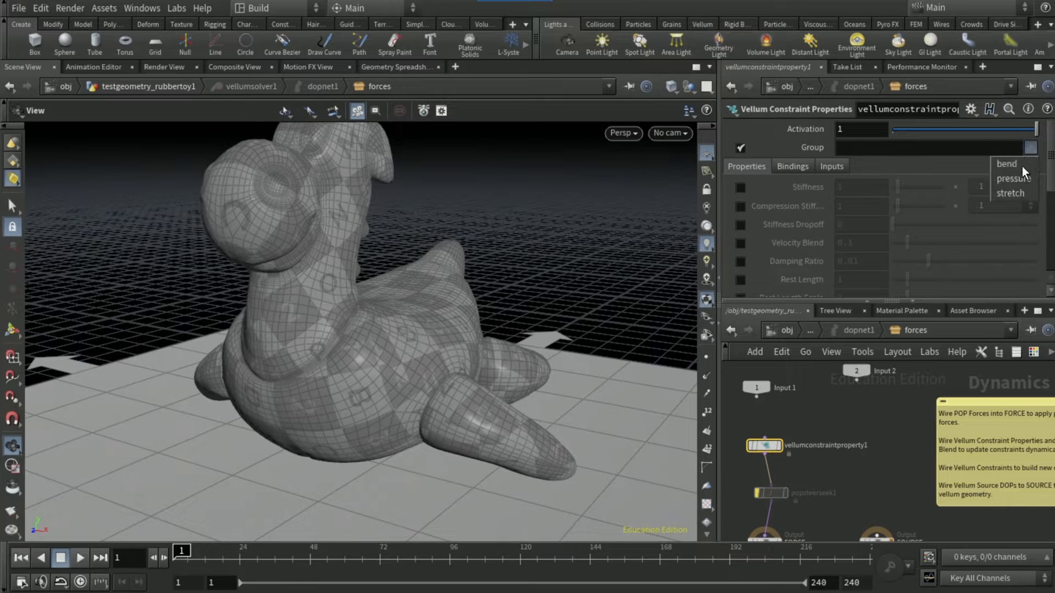
left_click(1020, 177)
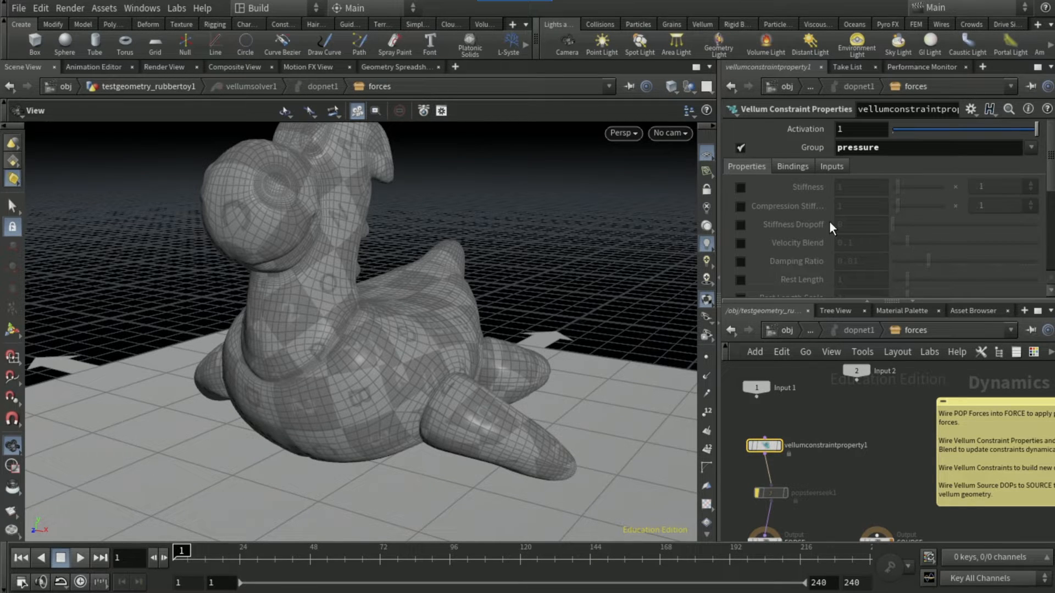
Enable the Stiffness override on the constraint properties and keyframe it at 0 on frame 1
left_click(741, 186)
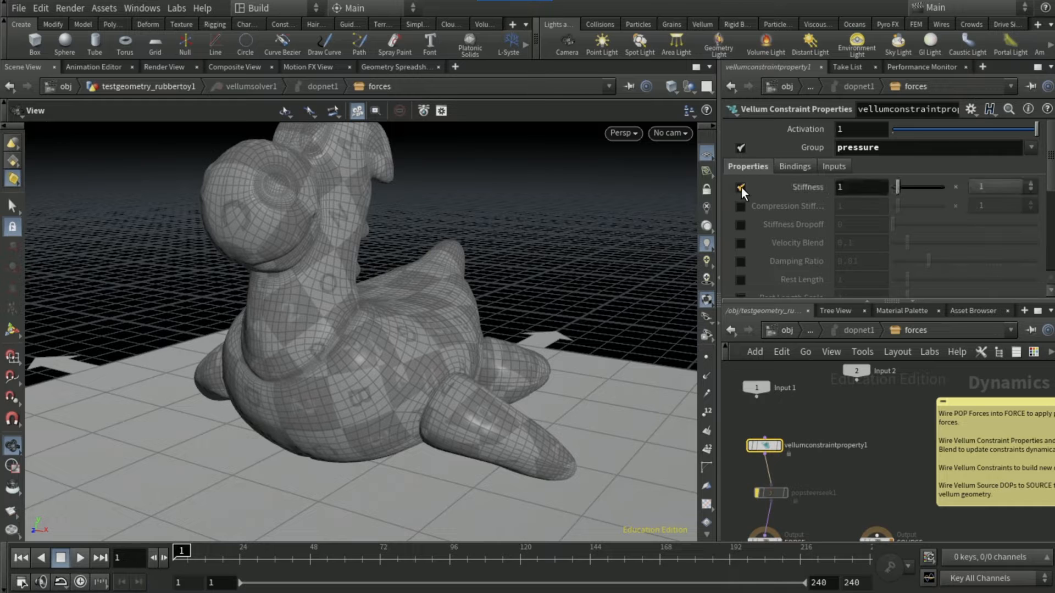
double_click(847, 192)
type("0")
key("Return")
left_click(851, 193, "alt")
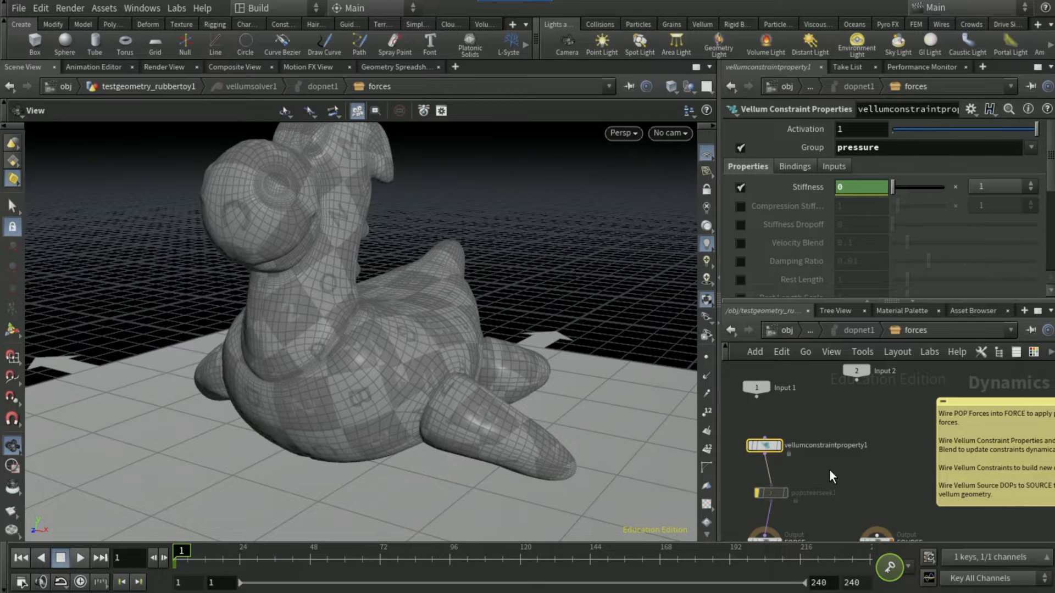
Keyframe the pressure Stiffness at 0.1 on frame 30
left_click(256, 559)
left_click(842, 189)
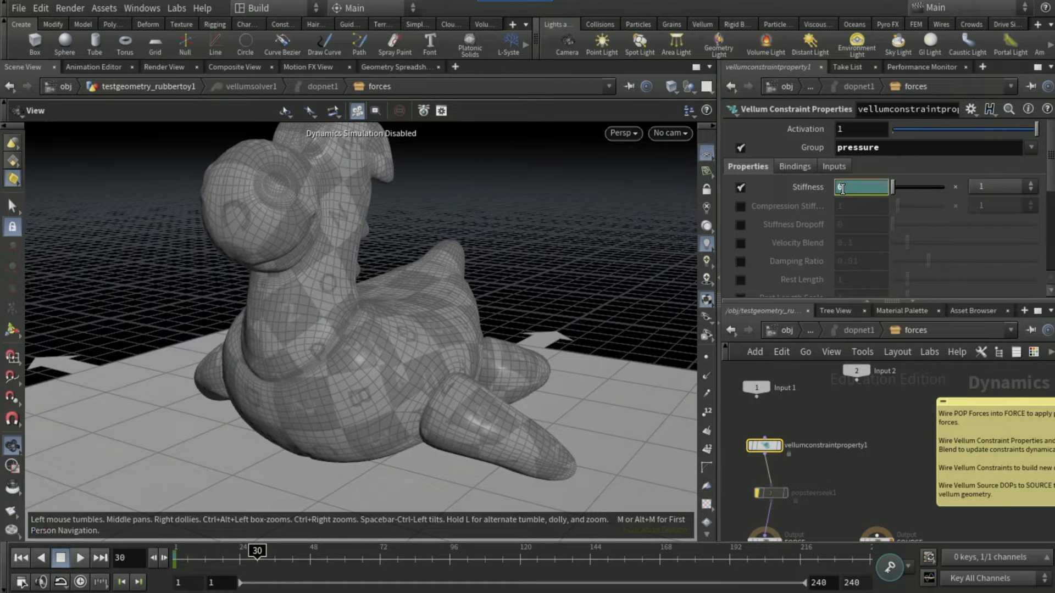
type(".1")
key("Return")
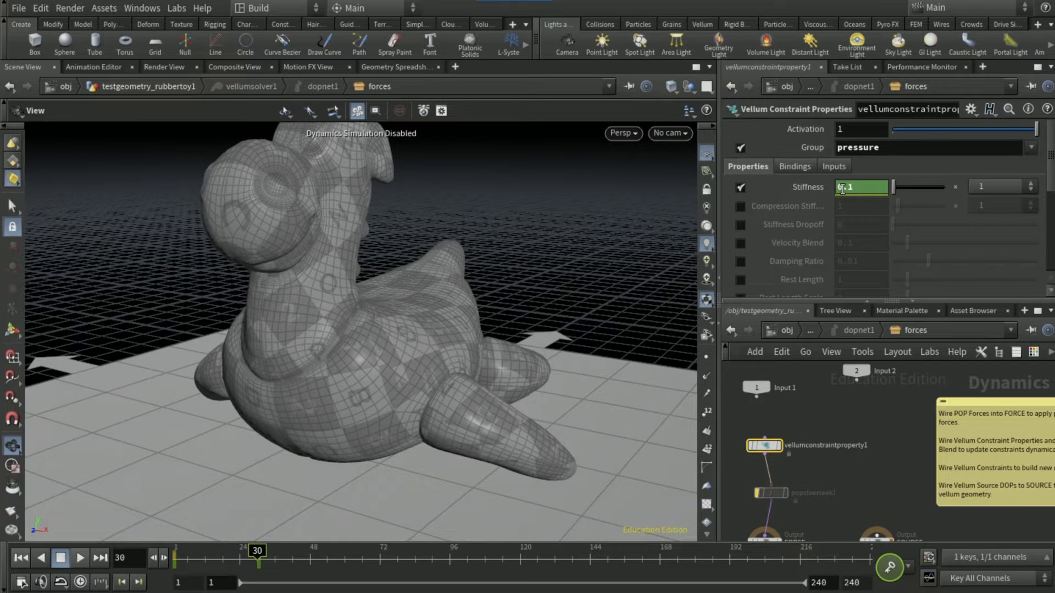
Keyframe the pressure Stiffness at 700 on frame 60
left_click(342, 557)
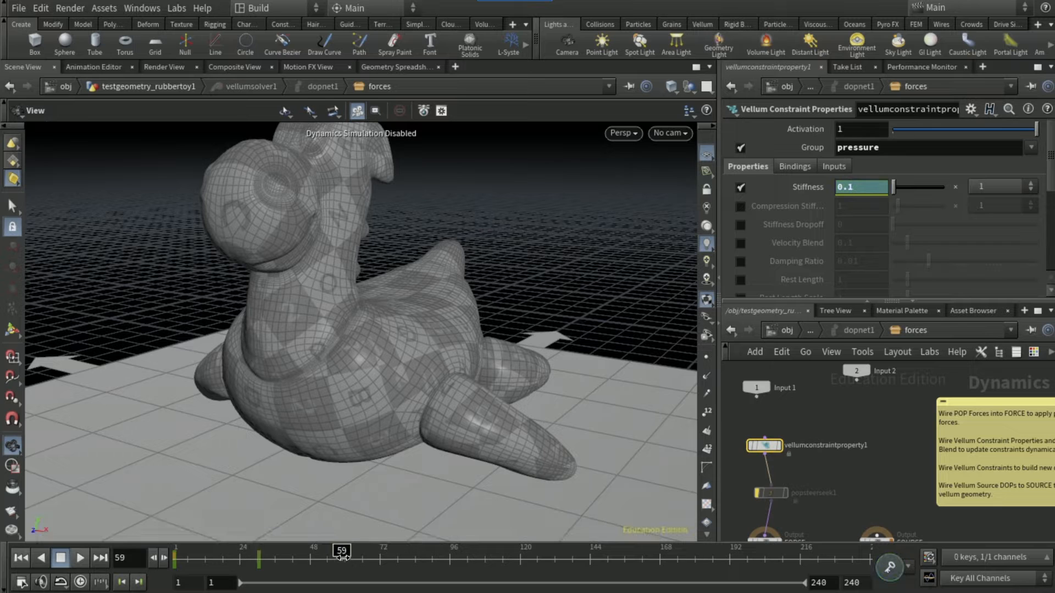
key("Right")
key("Right")
key("Left")
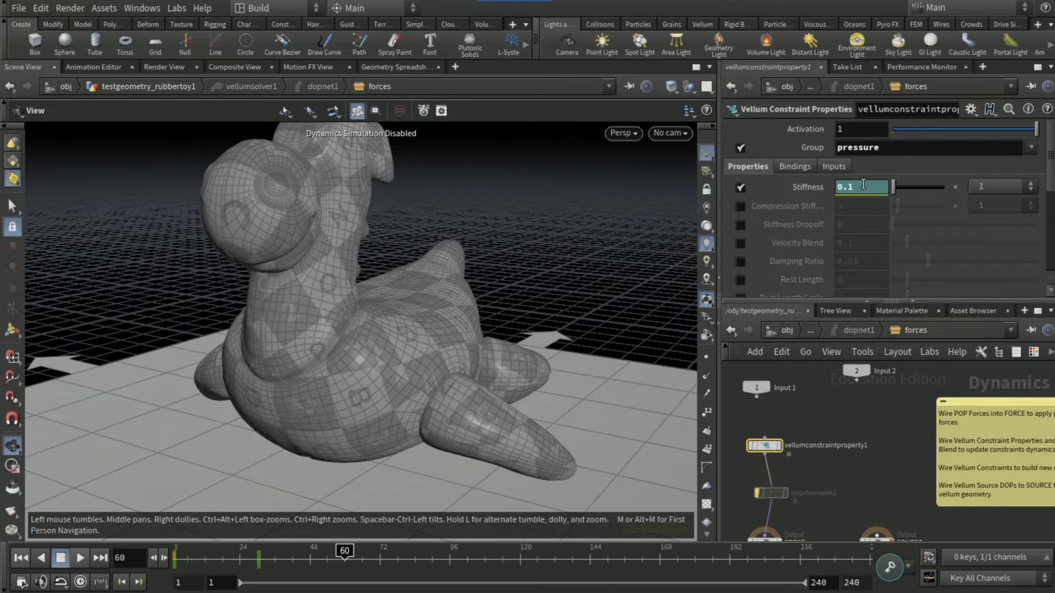
double_click(863, 184)
type("700")
key("Return")
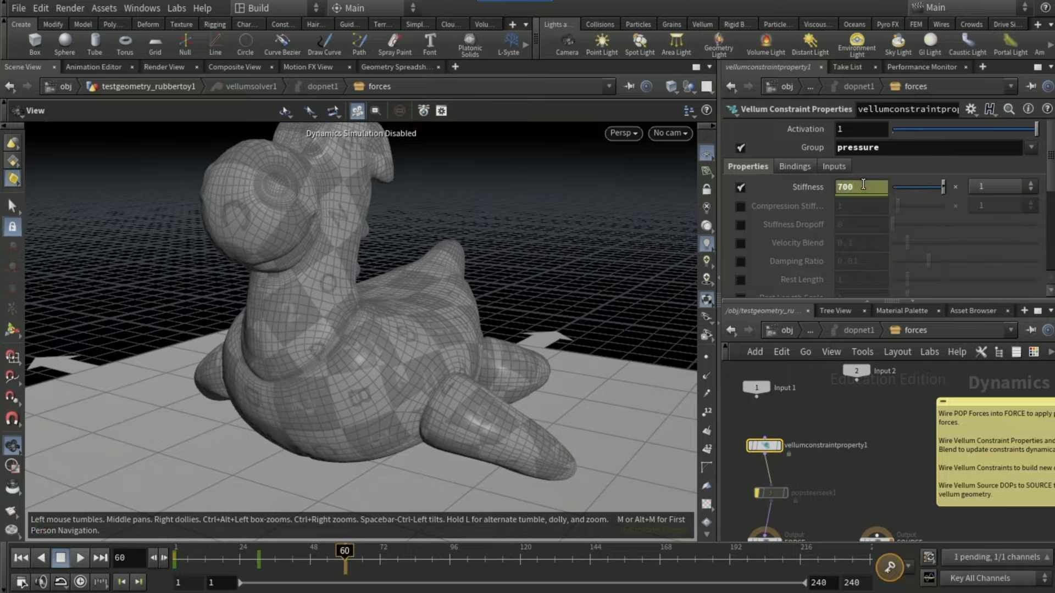
left_click(863, 184, "alt")
Re-enable the POP Steer Seek node and return to the rubber toy's geometry network
left_click(752, 477)
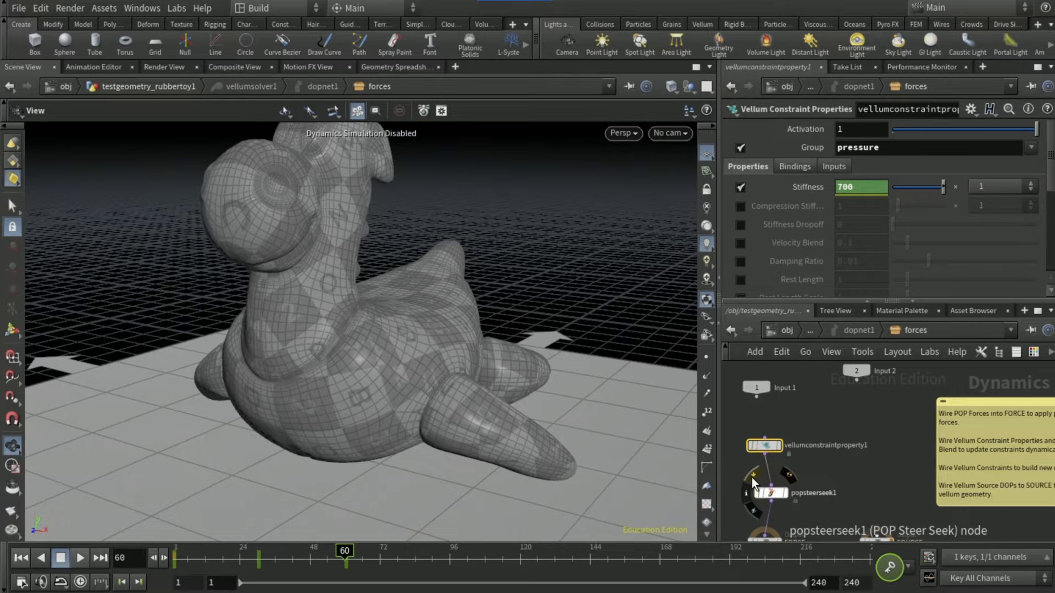
left_click(805, 329)
left_click(845, 335)
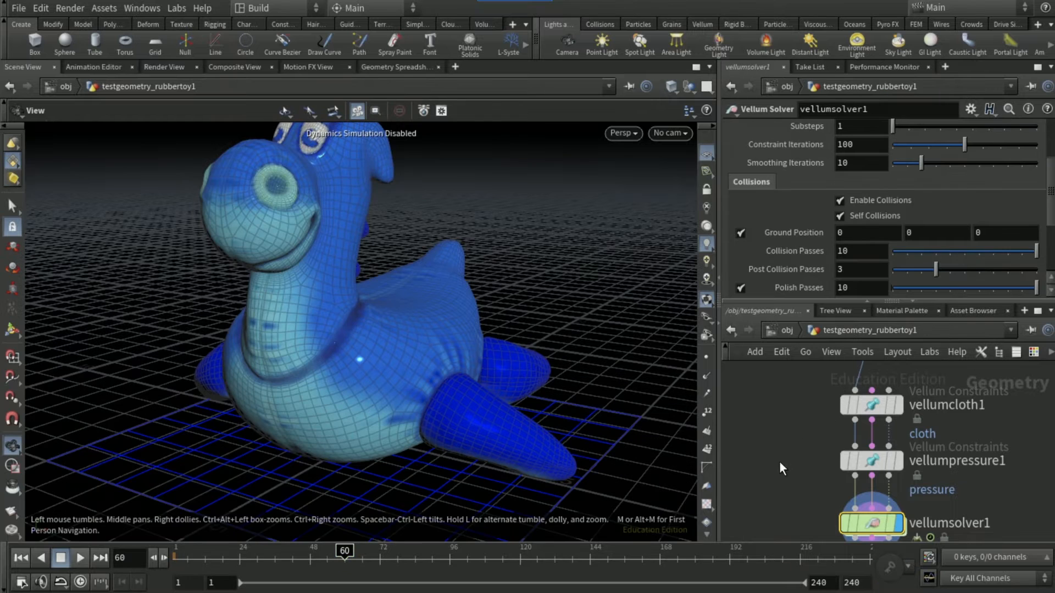
middle_click_drag(769, 477, 637, 495)
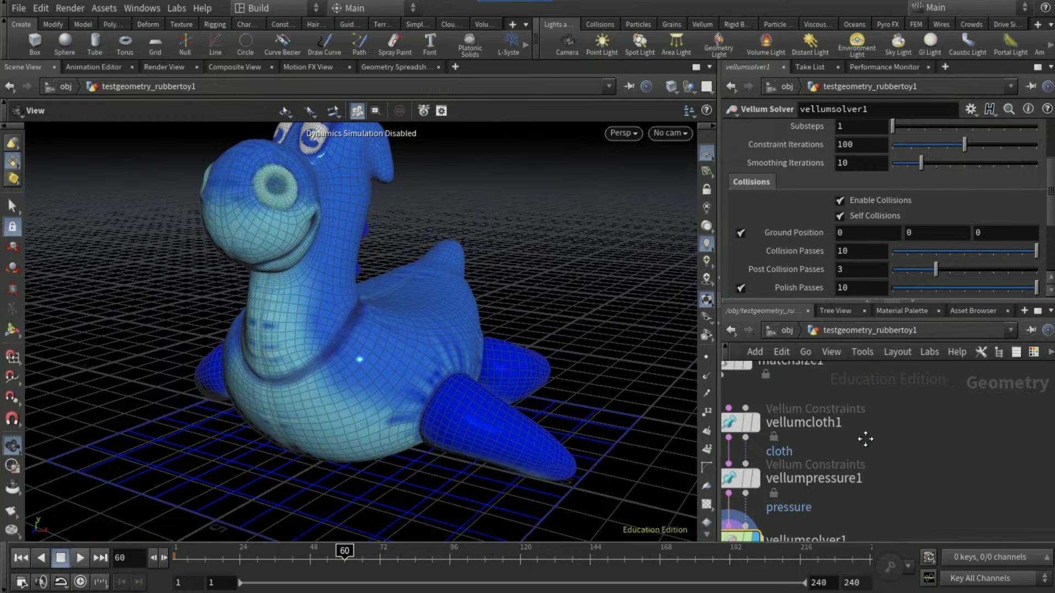
Add a Grid node and wire it into the Collision Geometry input of the Vellum cloth constraint
key("Tab")
type("grid")
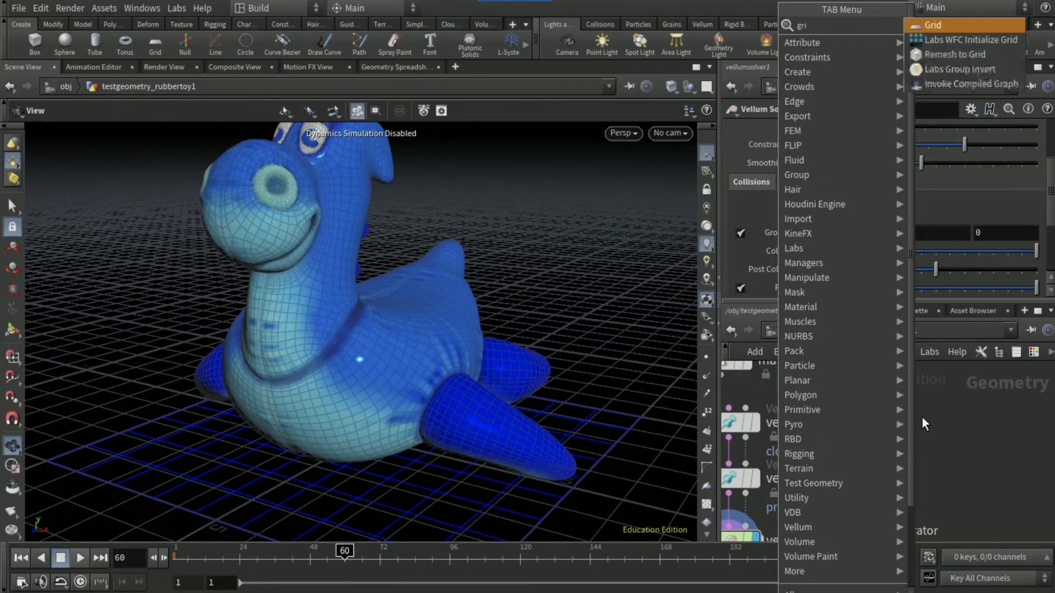
key("Return")
left_click(949, 406)
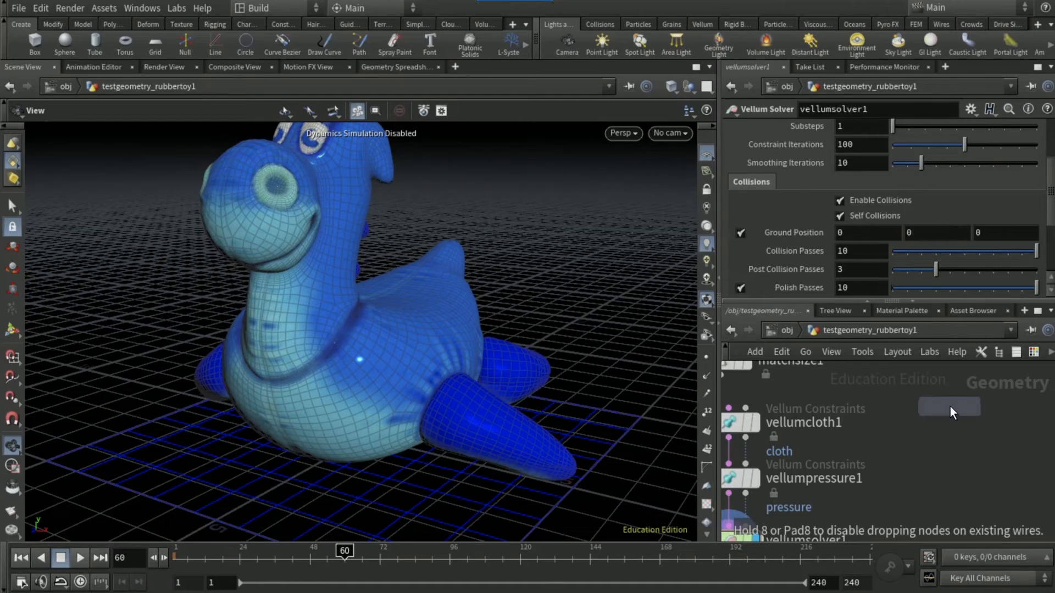
left_click(949, 421)
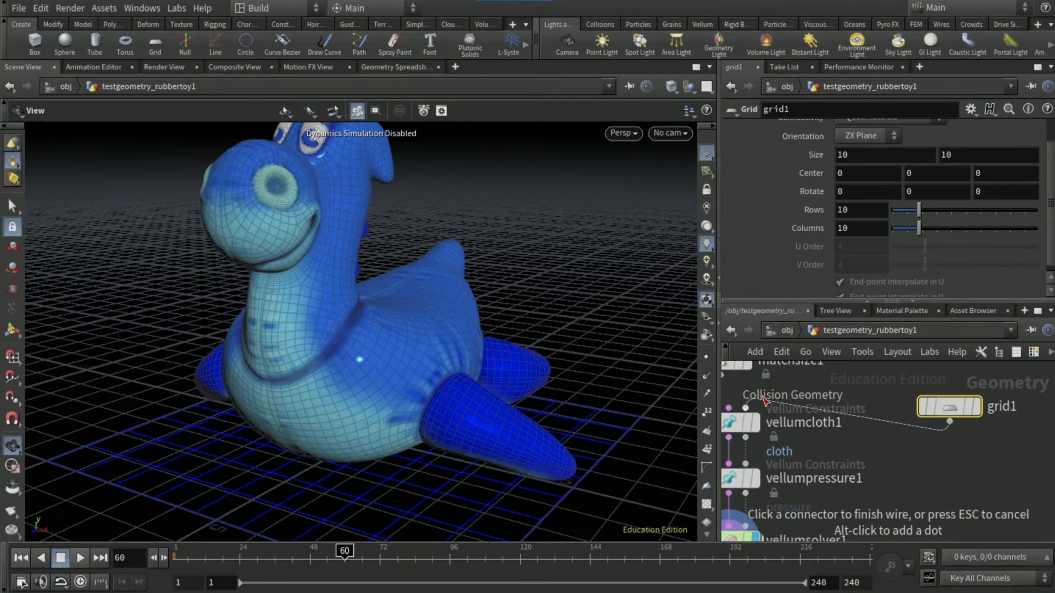
left_click(768, 404)
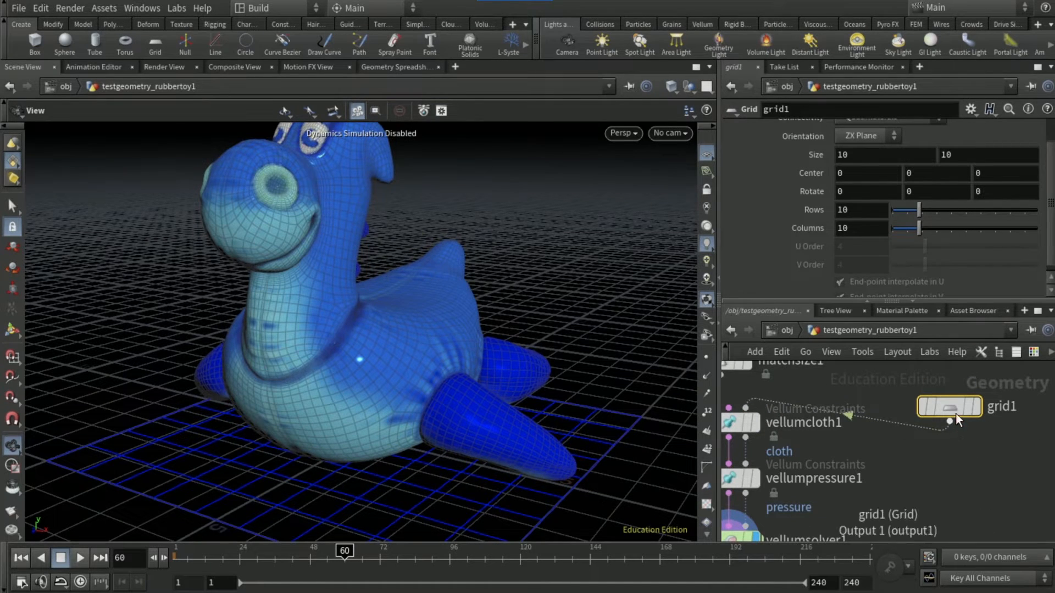
Insert a Transform node between the grid and the Vellum cloth constraint and turn on its template display
left_click_drag(954, 412, 961, 384)
key("Tab")
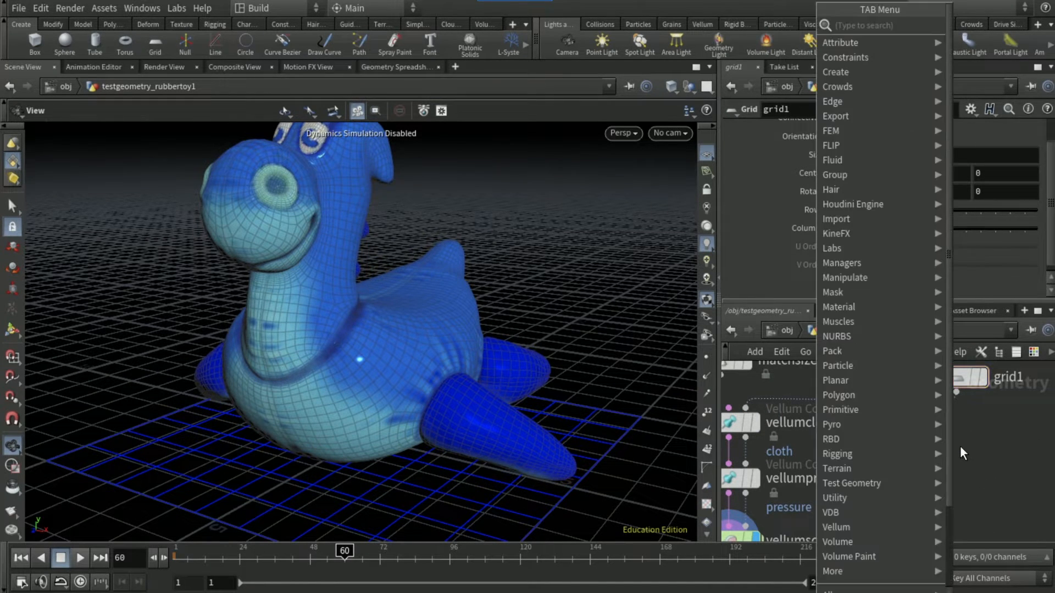
type("transform")
key("Return")
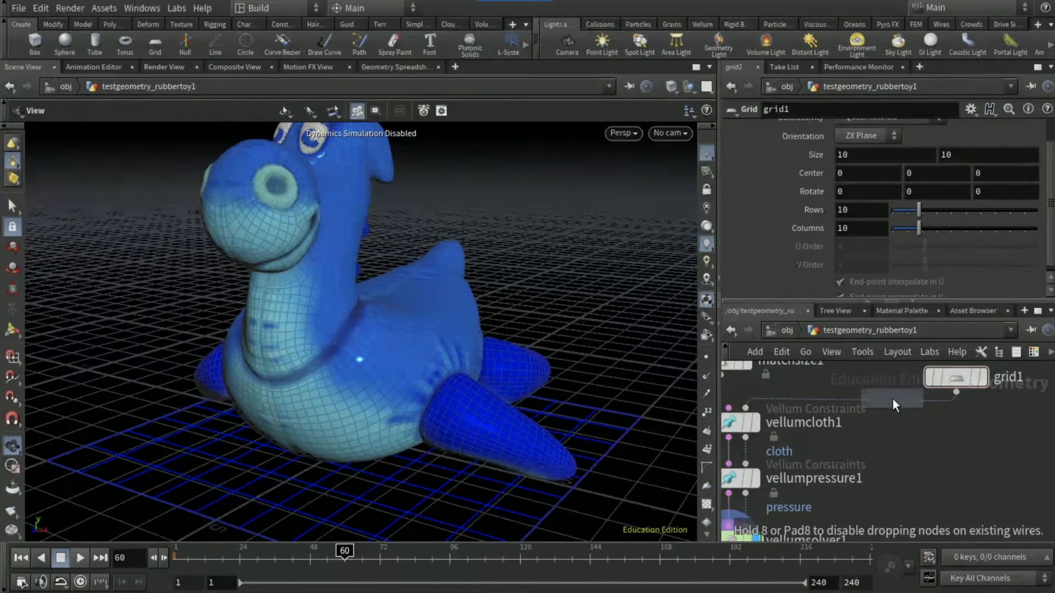
left_click(913, 444)
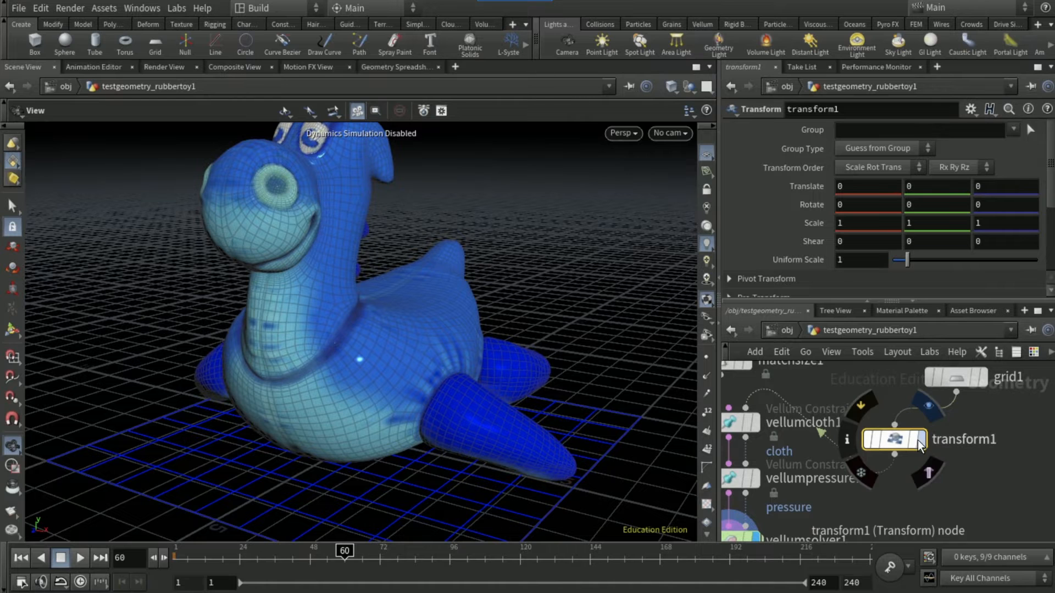
Set the grid Transform's Uniform Scale to 2
left_click(867, 263)
key("BackSpace")
type("2")
key("Return")
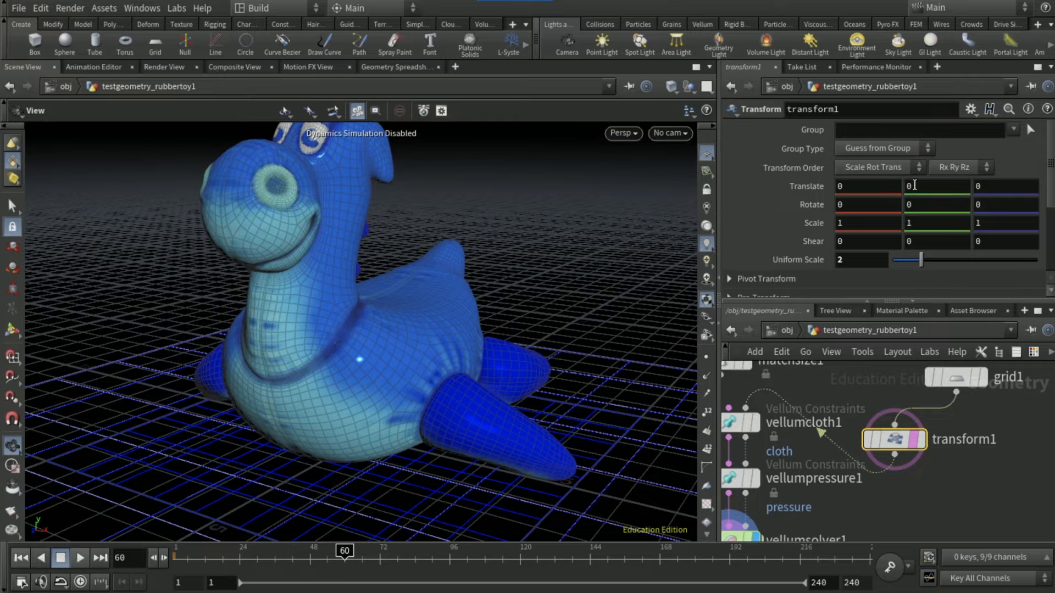
Set the grid Transform's Translate Y to 10 and keyframe it on frame 1
left_click(914, 185)
key("BackSpace")
type("10")
key("Return")
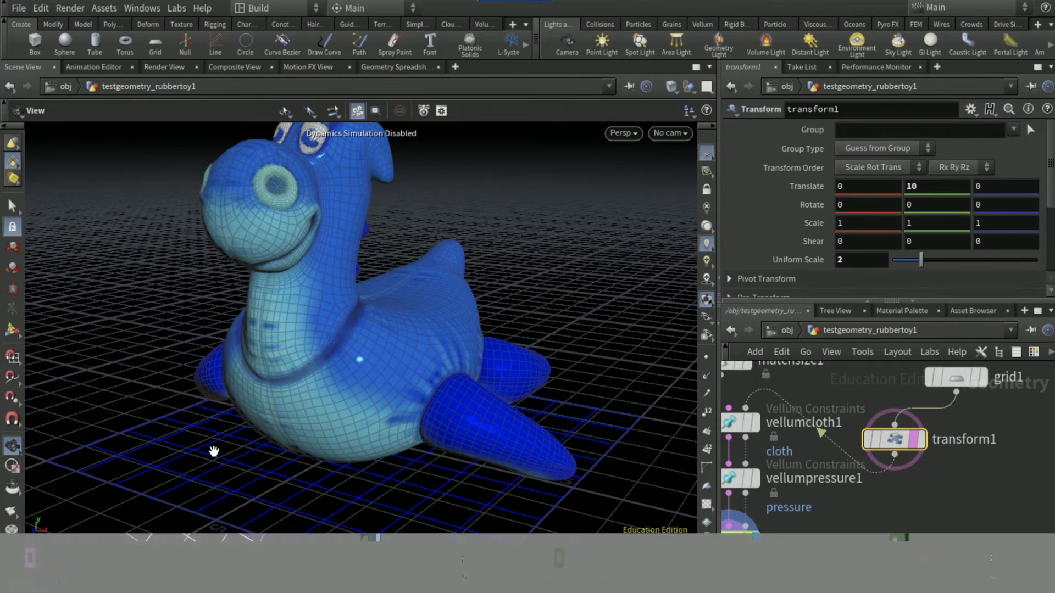
right_click_drag(160, 373, 237, 344)
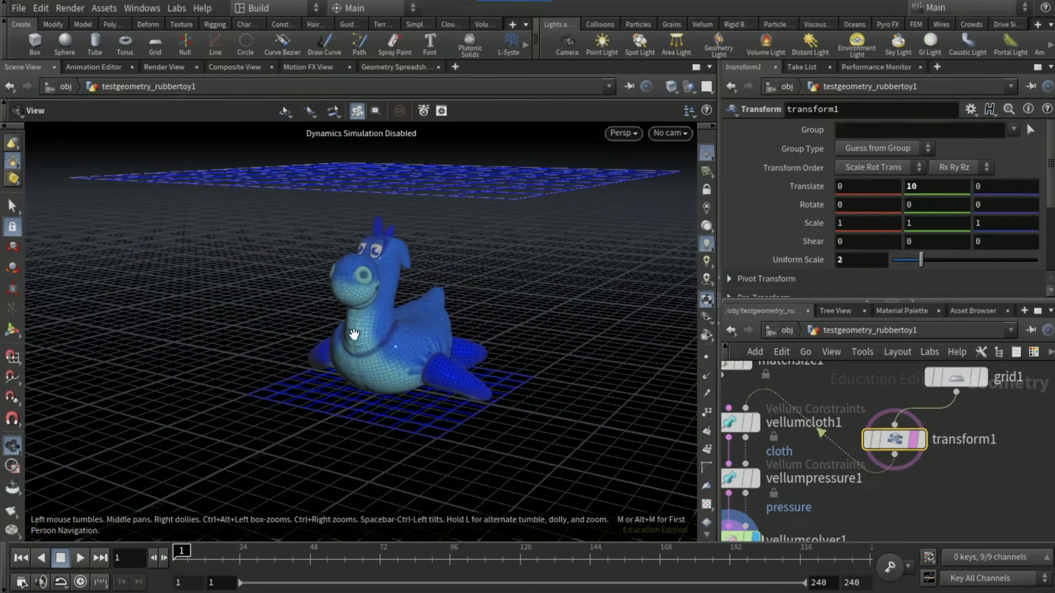
left_click(941, 191, "alt")
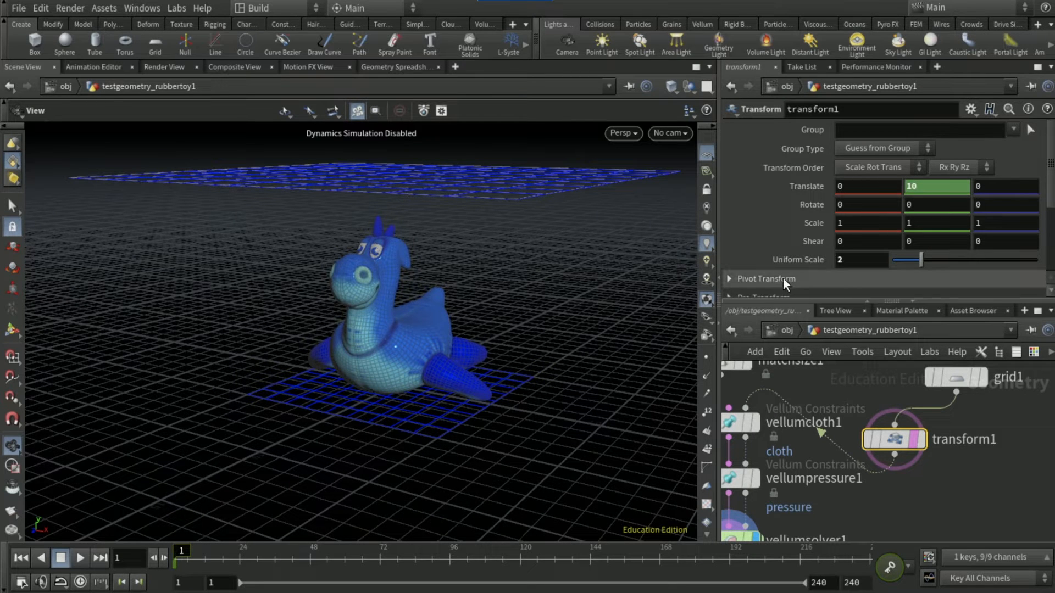
Keyframe the grid Transform's Translate Y at .1 on frame 29
left_click(253, 557)
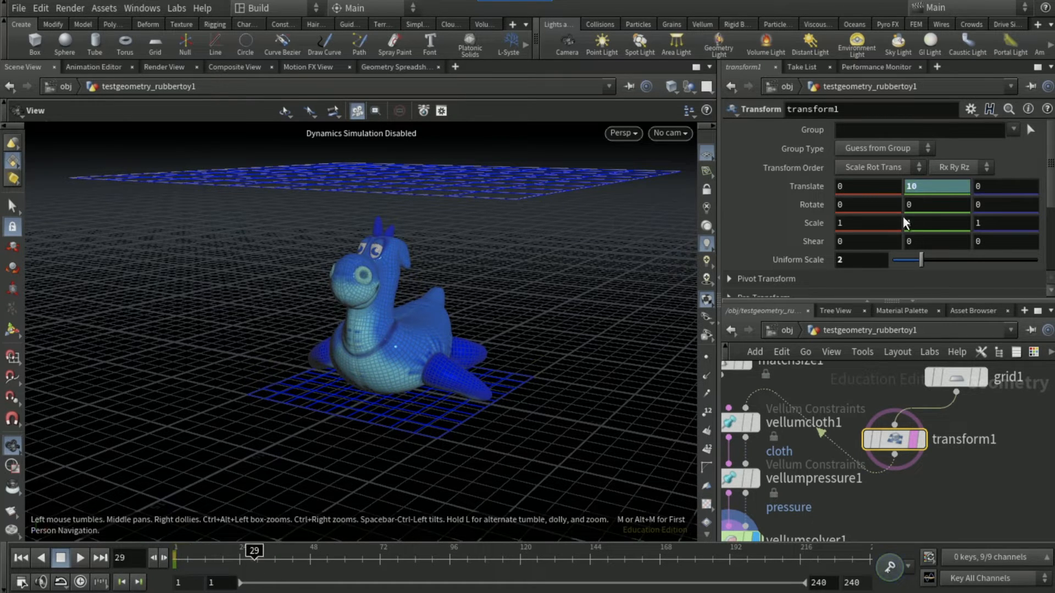
type(".1")
key("Return")
left_click(955, 187, "alt")
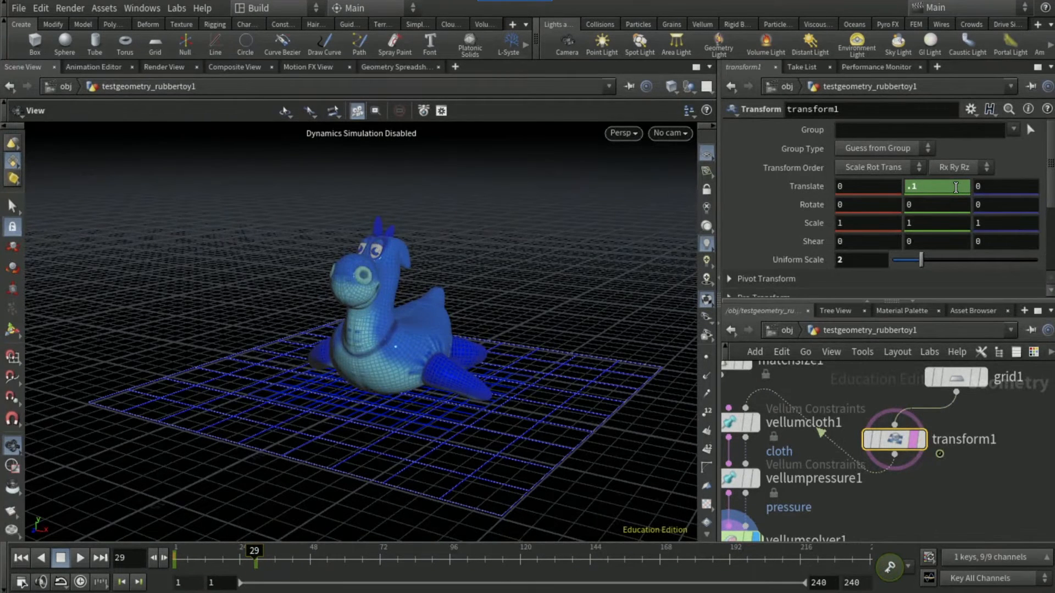
Keyframe the grid Transform's Translate Y at 10 on frame 30
key("Right")
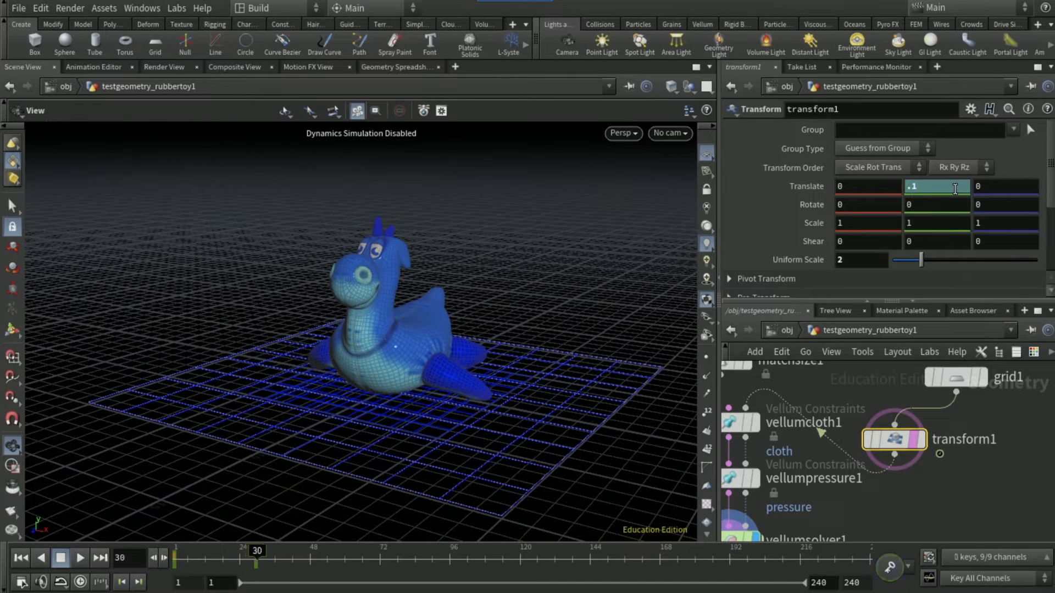
type("10")
key("Return")
left_click(943, 187, "alt")
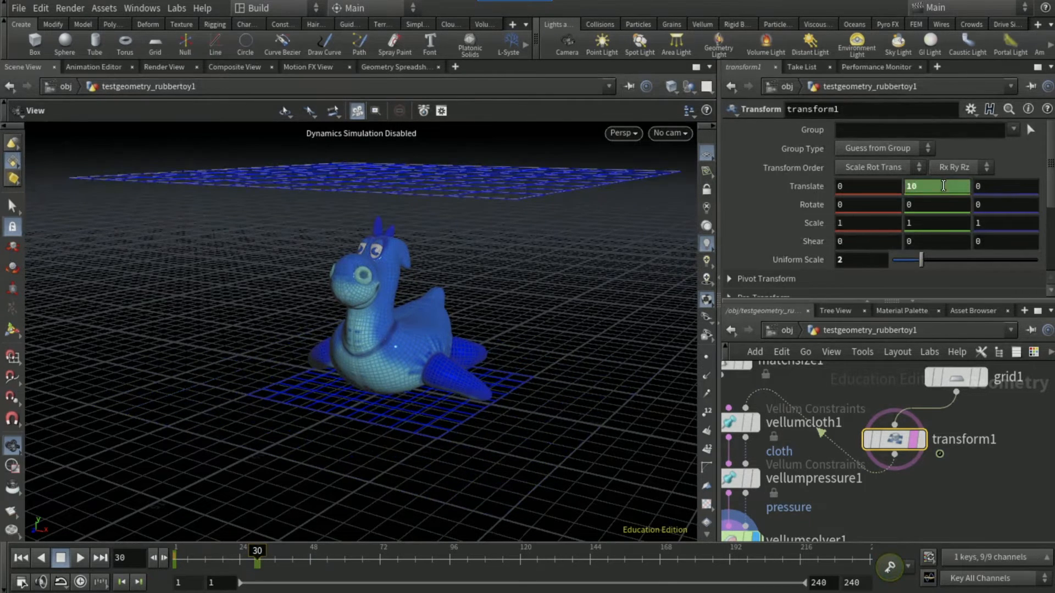
Inside the Vellum solver's forces network, set the POP Steer Seek node's Attraction Type to Points
middle_click_drag(941, 472, 1003, 410)
double_click(790, 480)
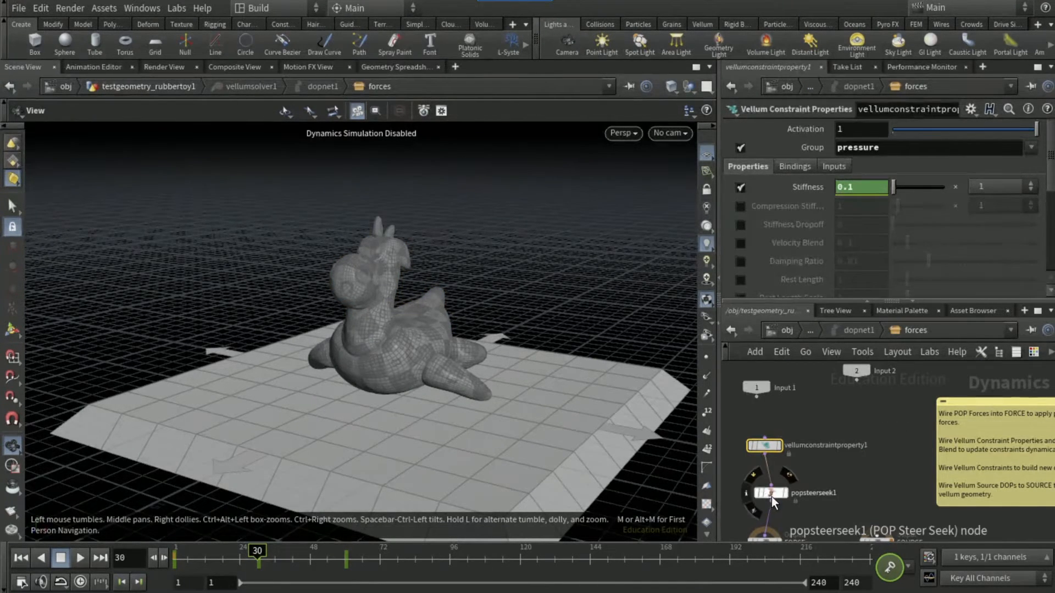
left_click(771, 492)
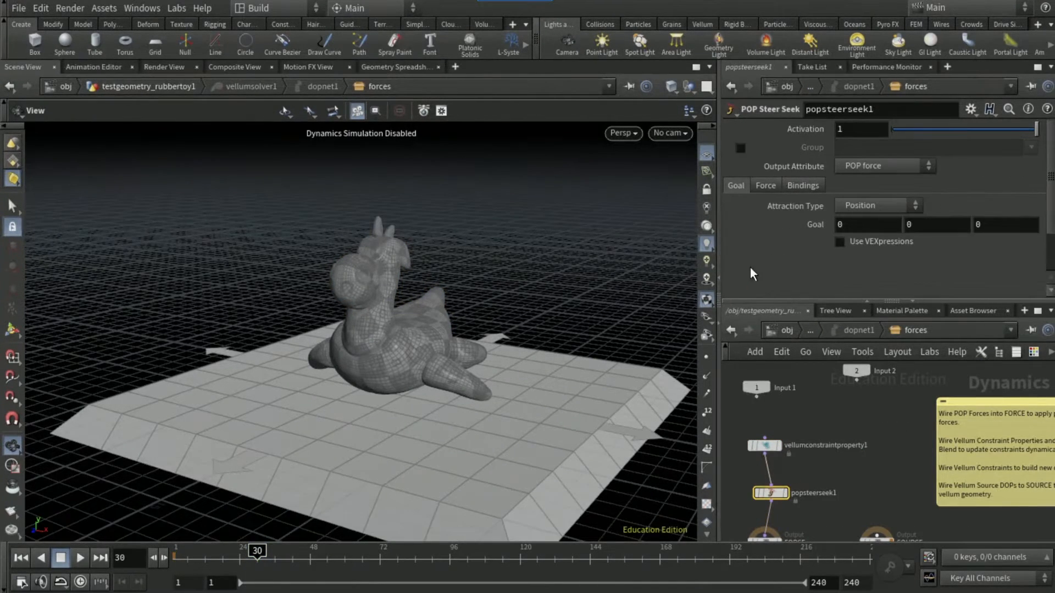
left_click(845, 206)
key("Escape")
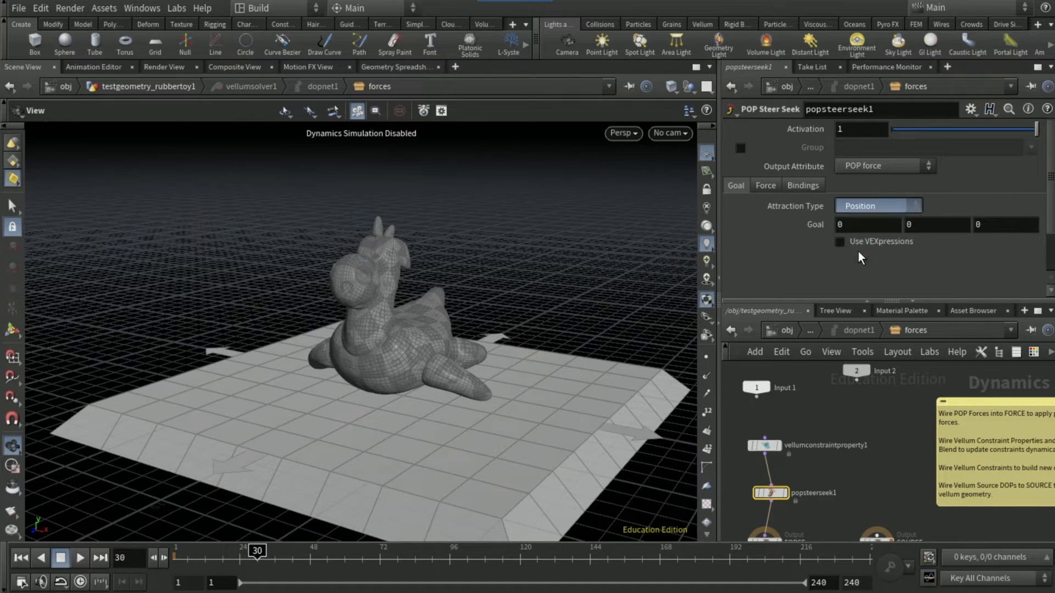
left_click(861, 258)
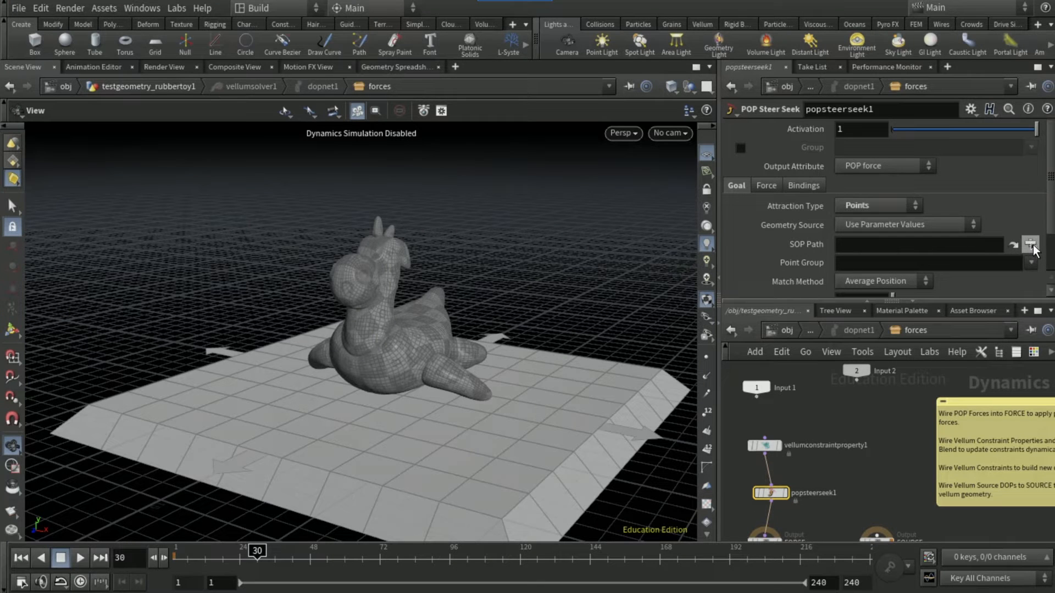
Set the POP Steer Seek's SOP Path to the vellumpressure1 node
left_click(1031, 245)
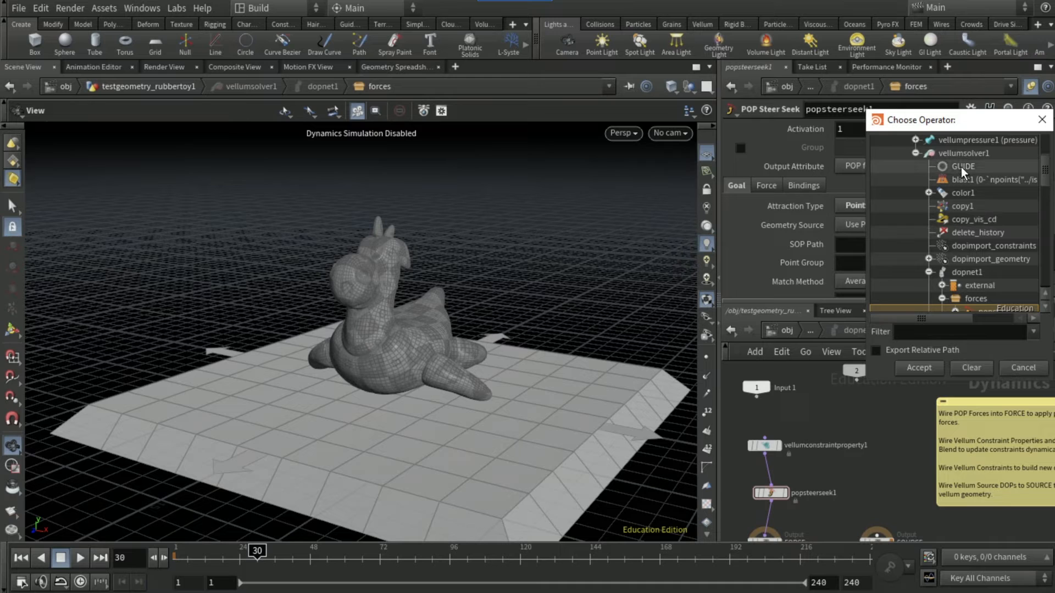
left_click(970, 142)
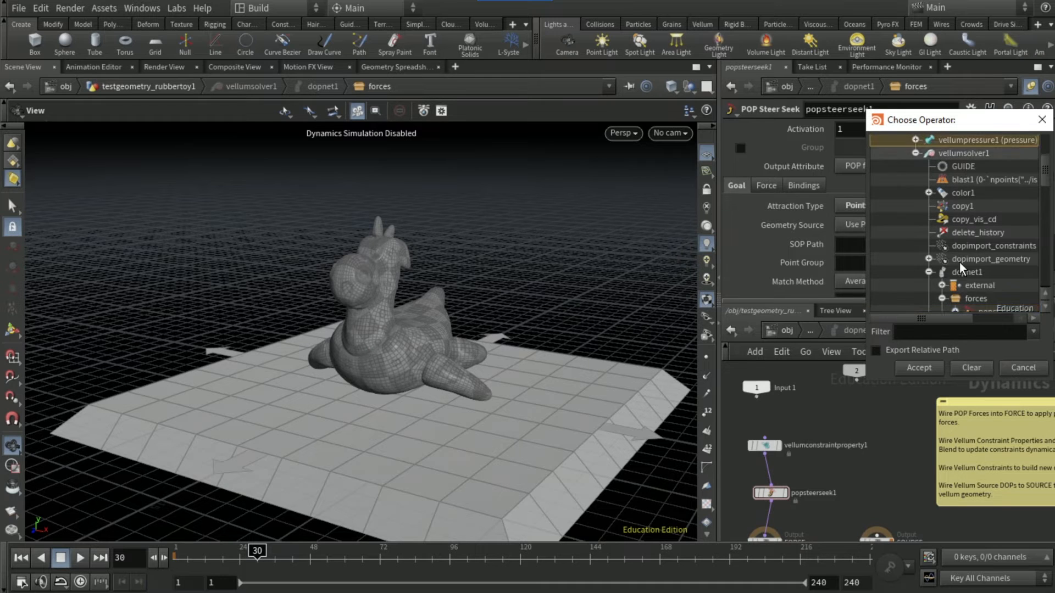
left_click(923, 368)
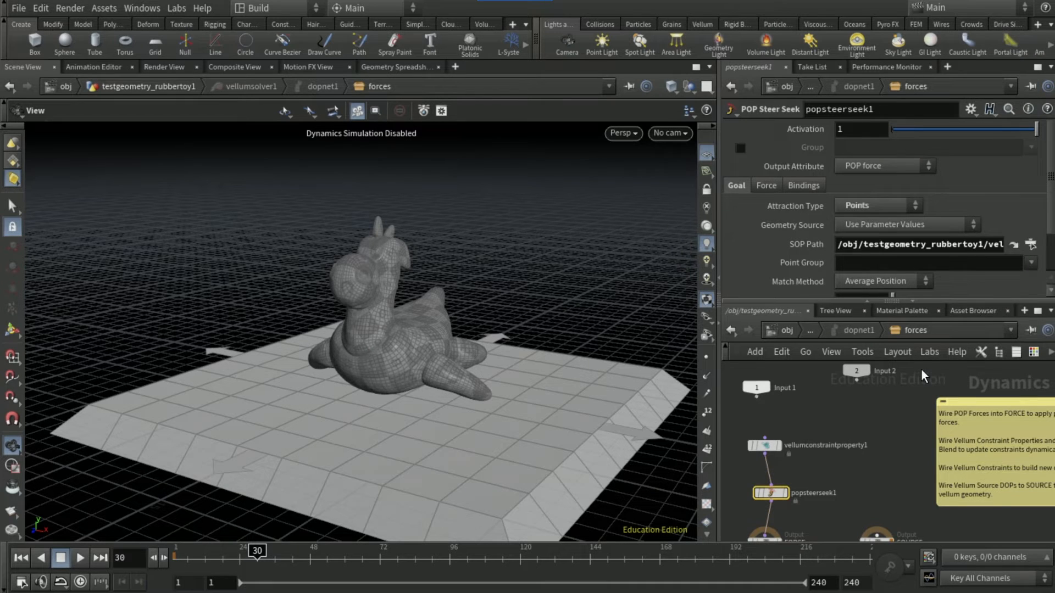
Set the POP Steer Seek's Match Method to Point per Particle and disable Particle ID and Goal ID
left_click(841, 278)
left_click(856, 308)
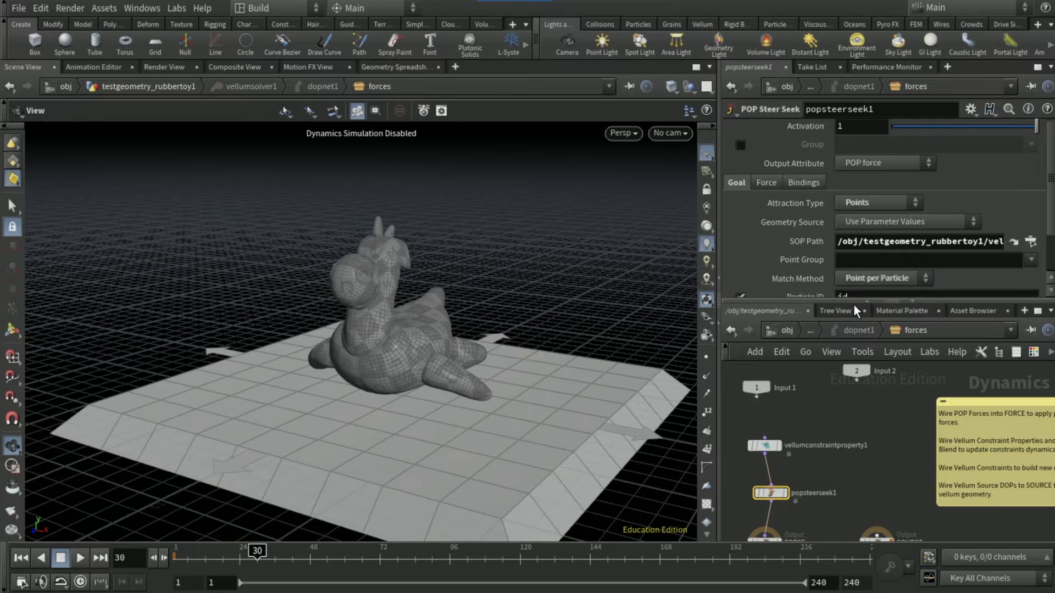
scroll(790, 249, "down", 2)
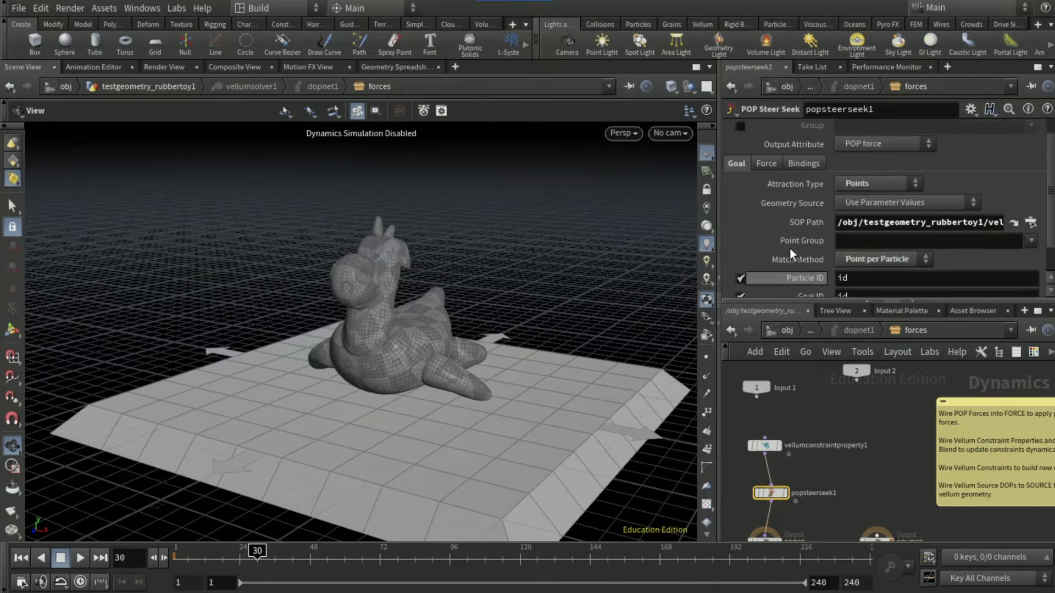
left_click(739, 256)
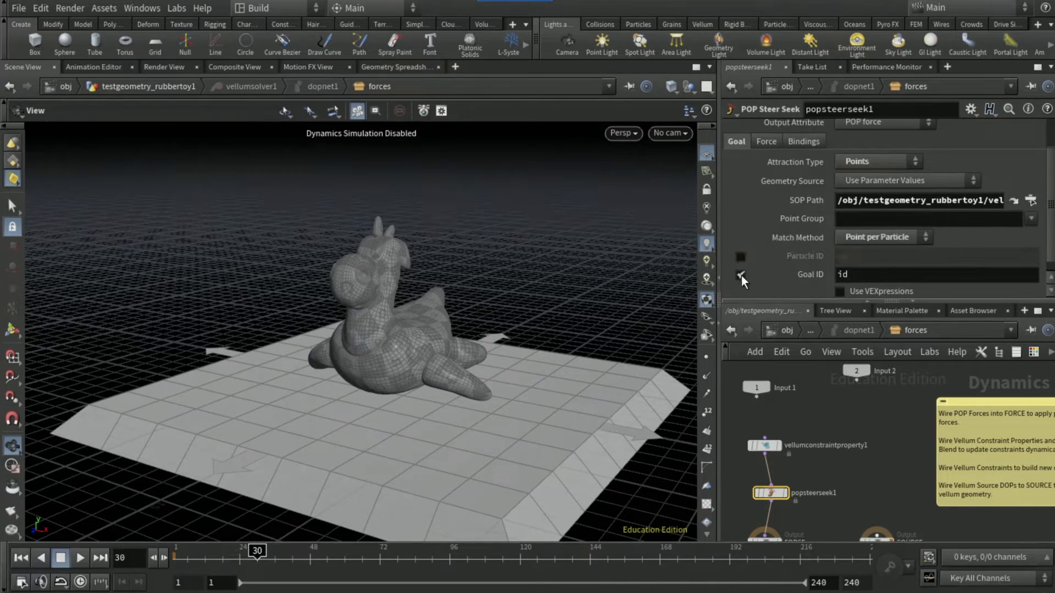
left_click(740, 274)
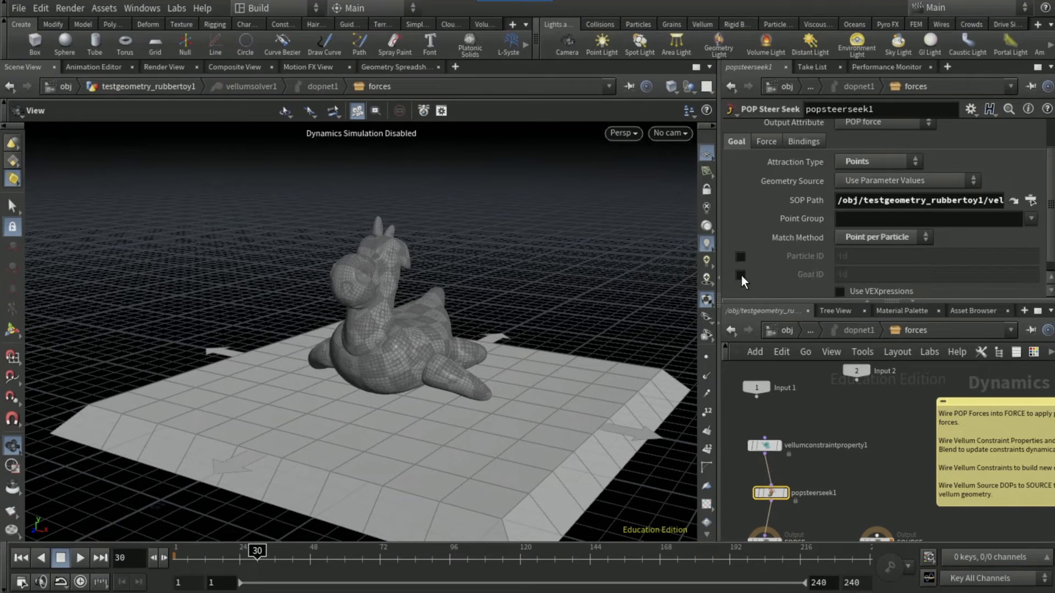
Set the POP Steer Seek's Force Scale to 0 and keyframe it on frame 30
left_click(764, 144)
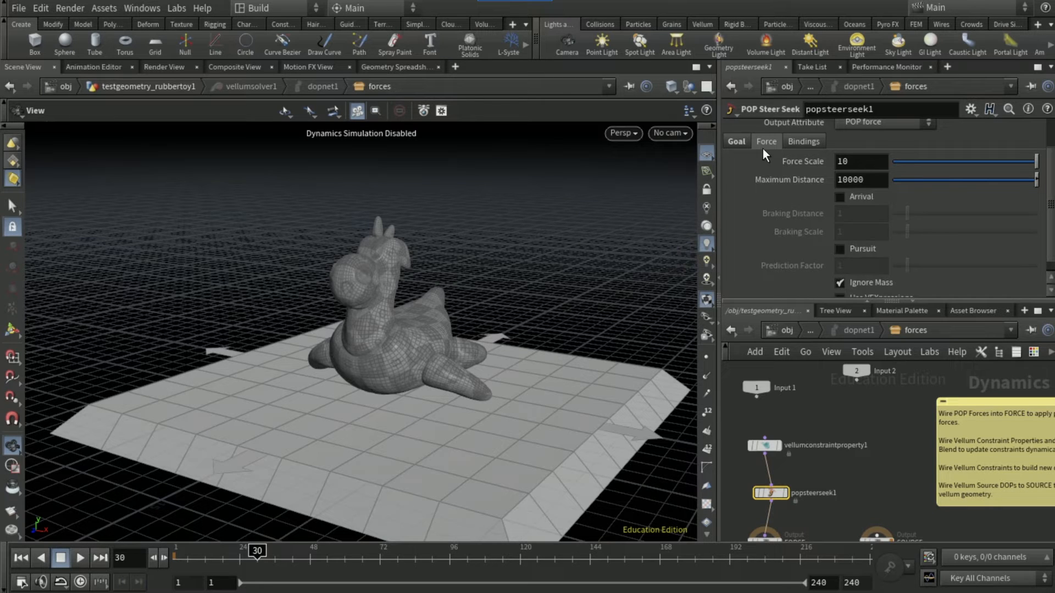
double_click(852, 160)
type("0")
key("Return")
left_click(852, 158, "alt")
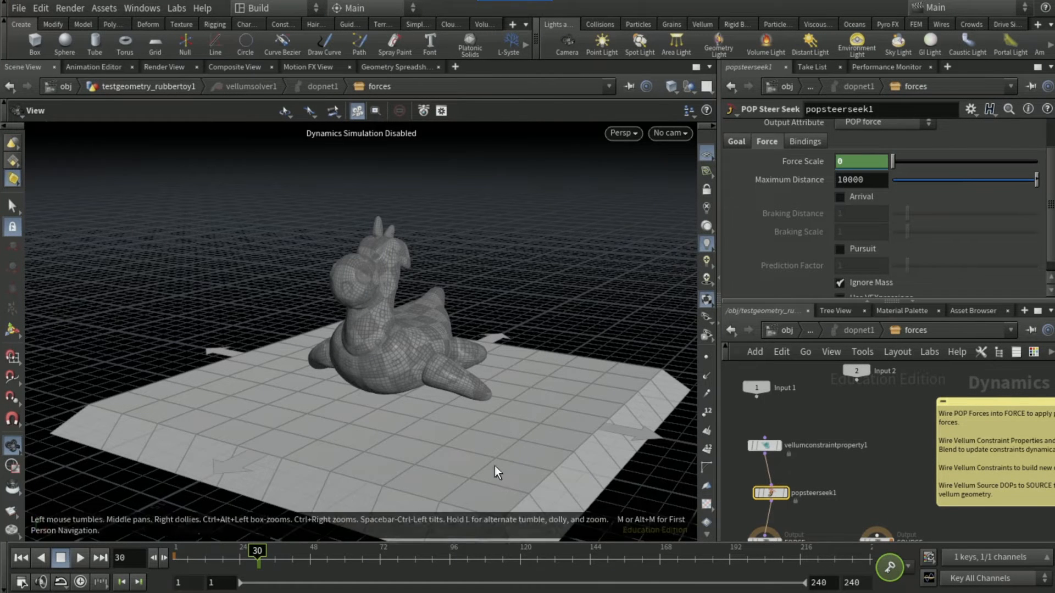
Keyframe the POP Steer Seek's Force Scale at 100 on frame 60
left_click(344, 558)
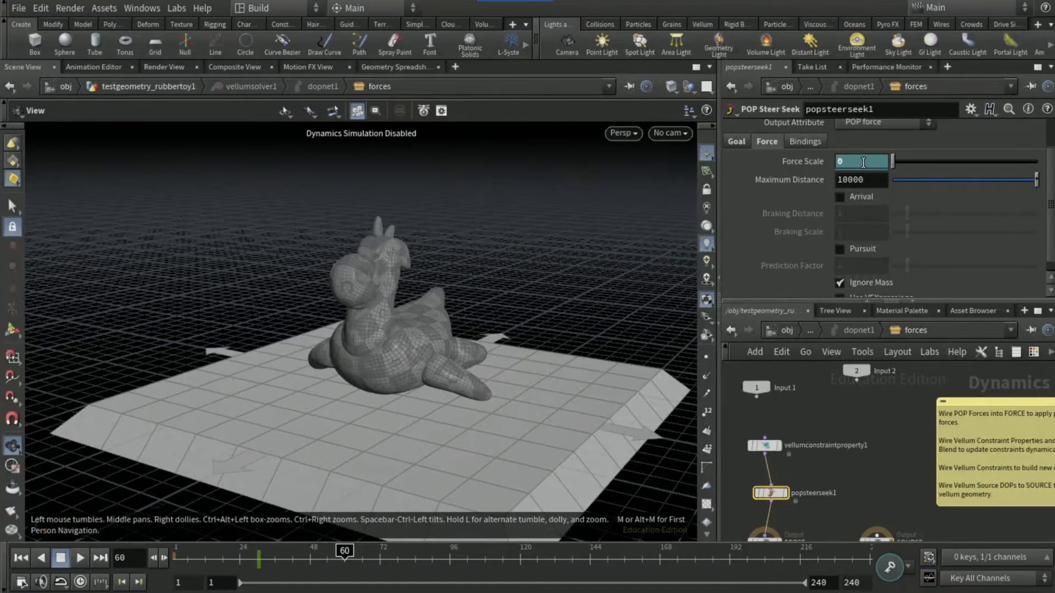
type("100")
key("Return")
left_click(863, 162, "alt")
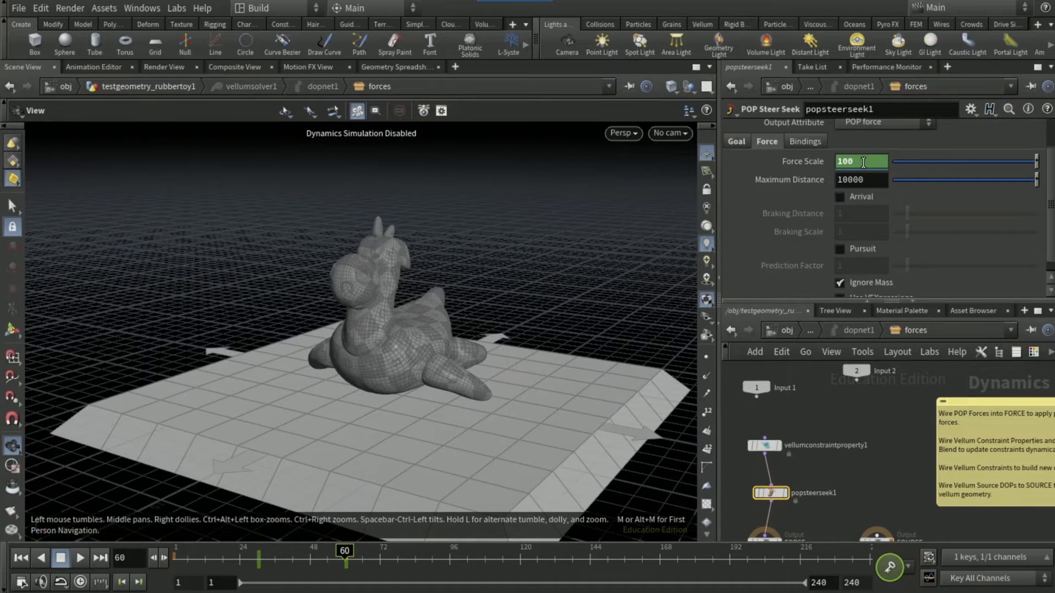
Enable Arrival on the POP Steer Seek and keyframe its Braking Distance at 0 on frame 30
left_click(839, 197)
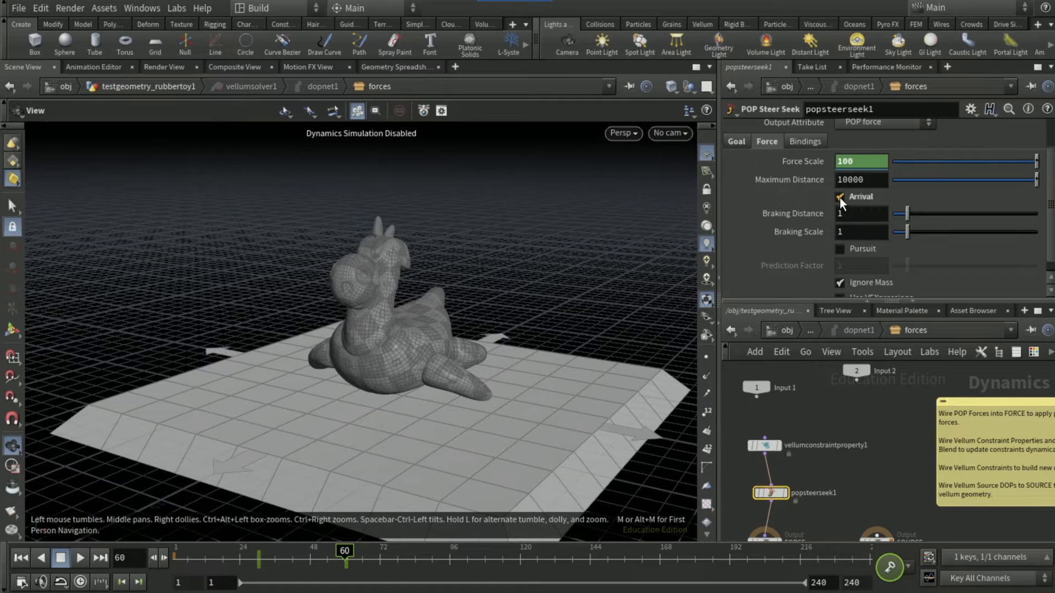
left_click(259, 565)
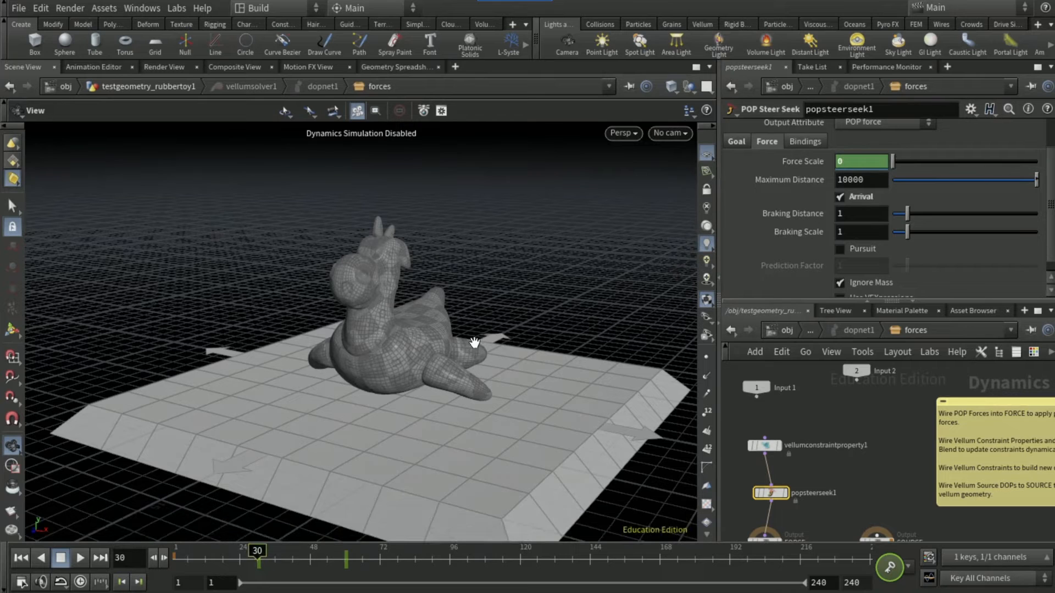
left_click(849, 212)
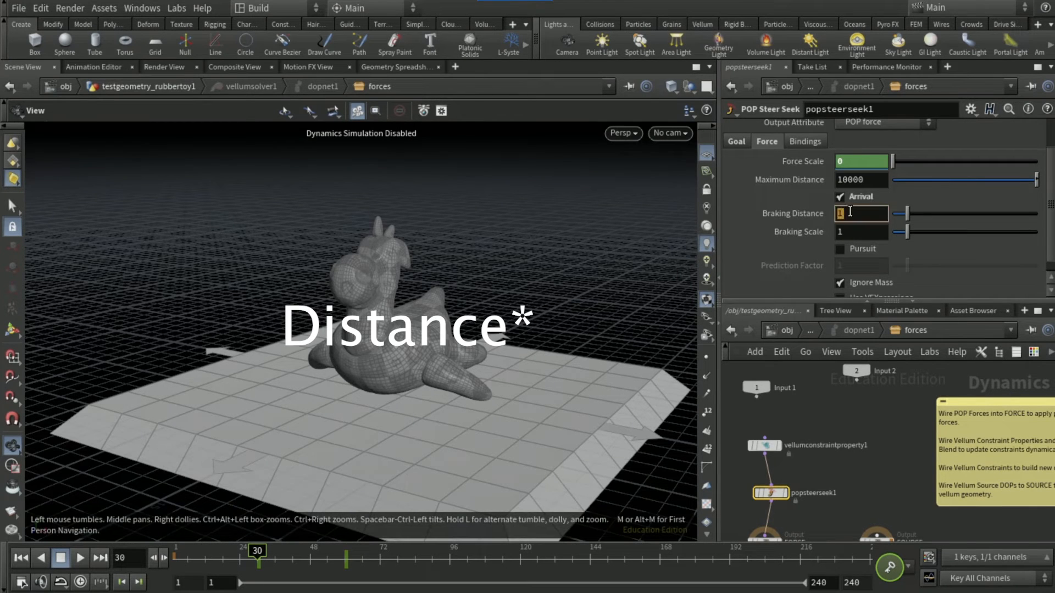
type("0")
key("Return")
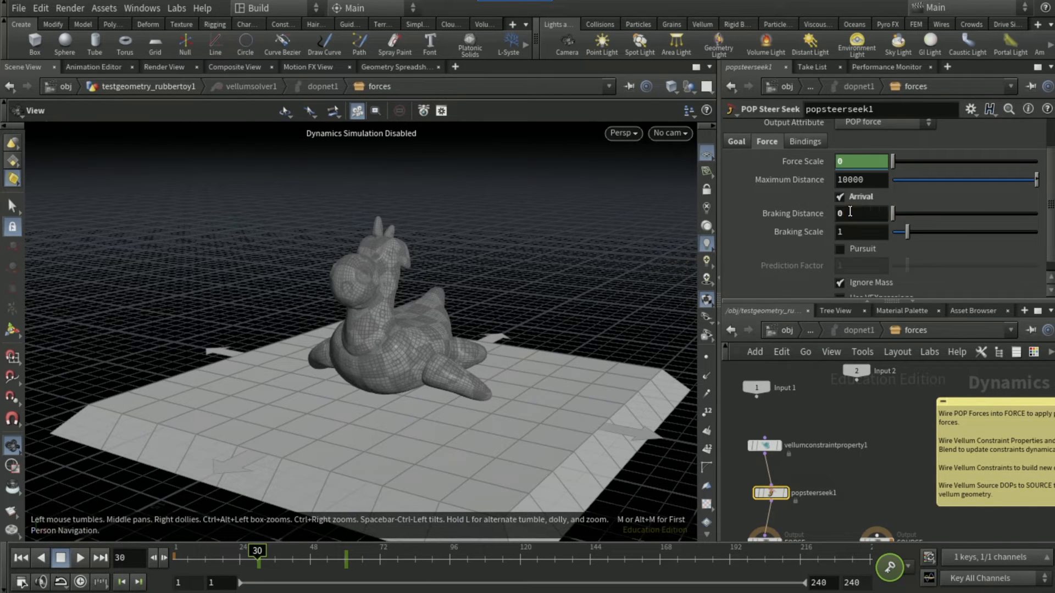
left_click(850, 212, "alt")
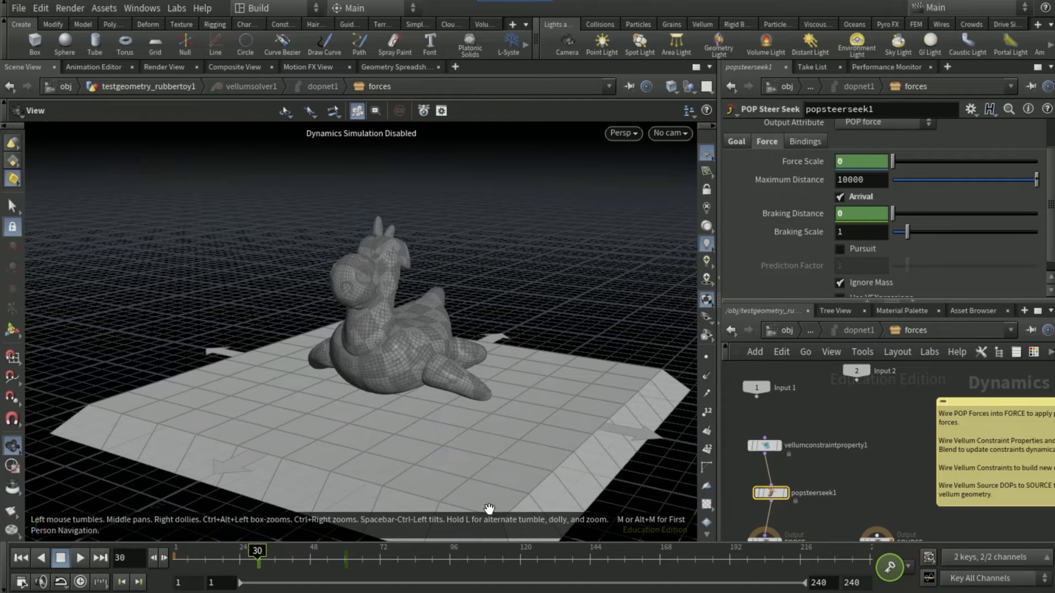
Keyframe the POP Steer Seek's Braking Distance at 5 on frame 90
left_click(431, 559)
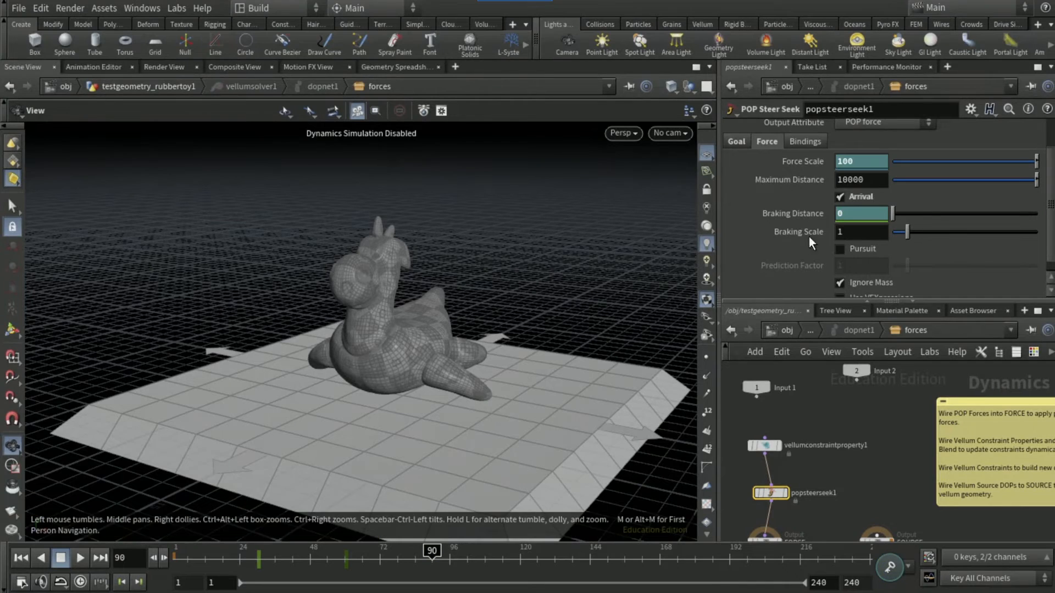
double_click(846, 213)
type("5")
key("Return")
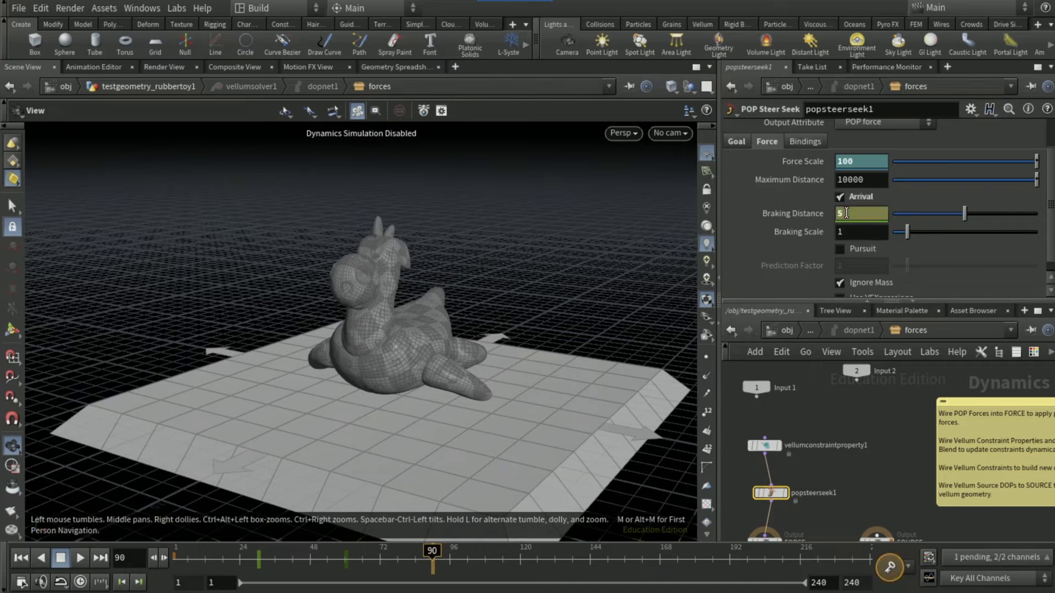
left_click(846, 213, "alt")
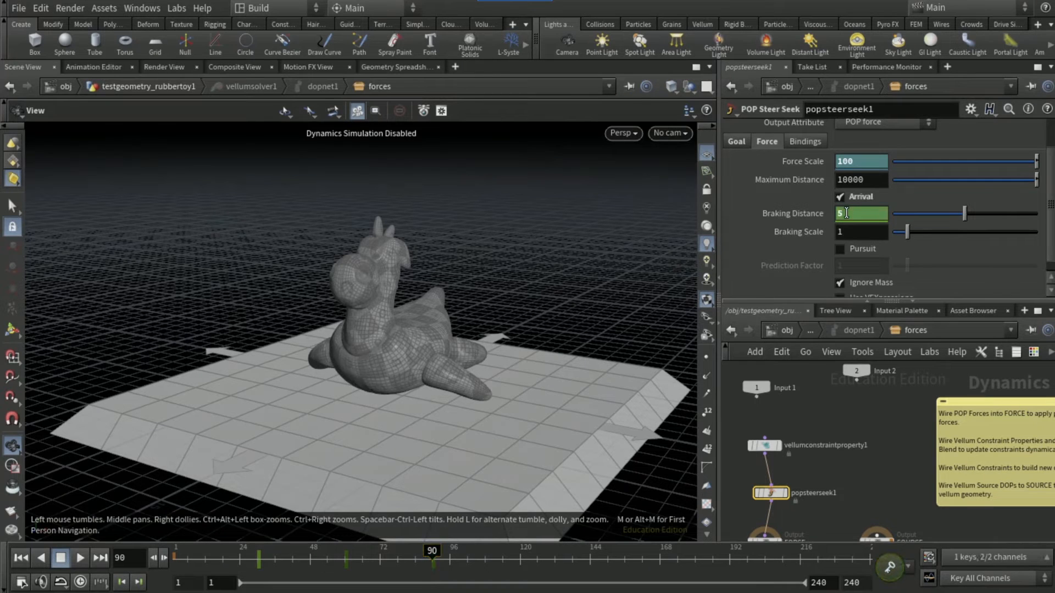
Return to the rubber toy's geometry network and set the Vellum Solver's Substeps to 3
left_click(809, 331)
left_click(851, 340)
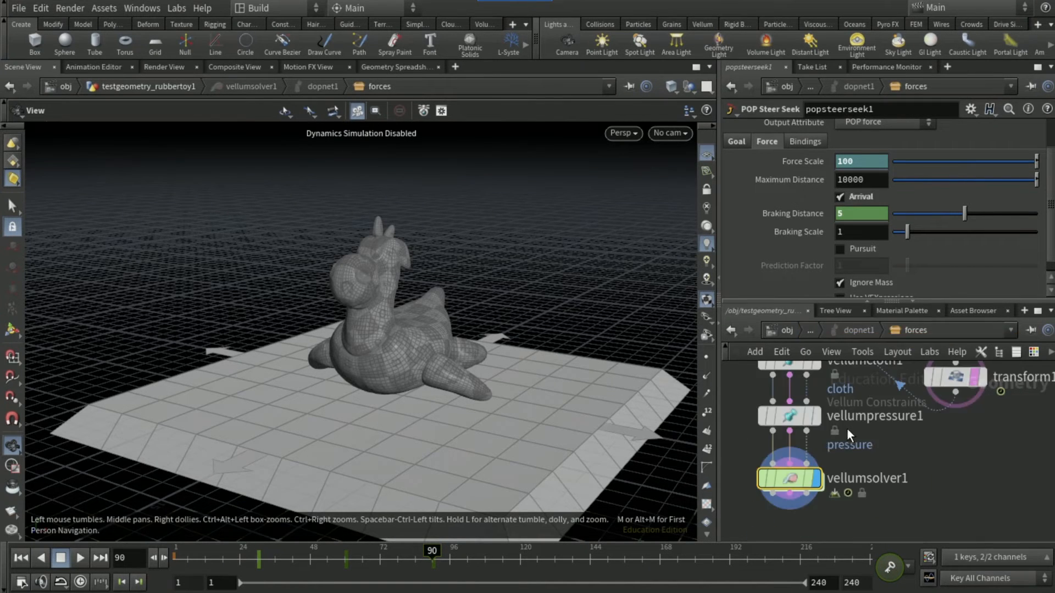
left_click(790, 479)
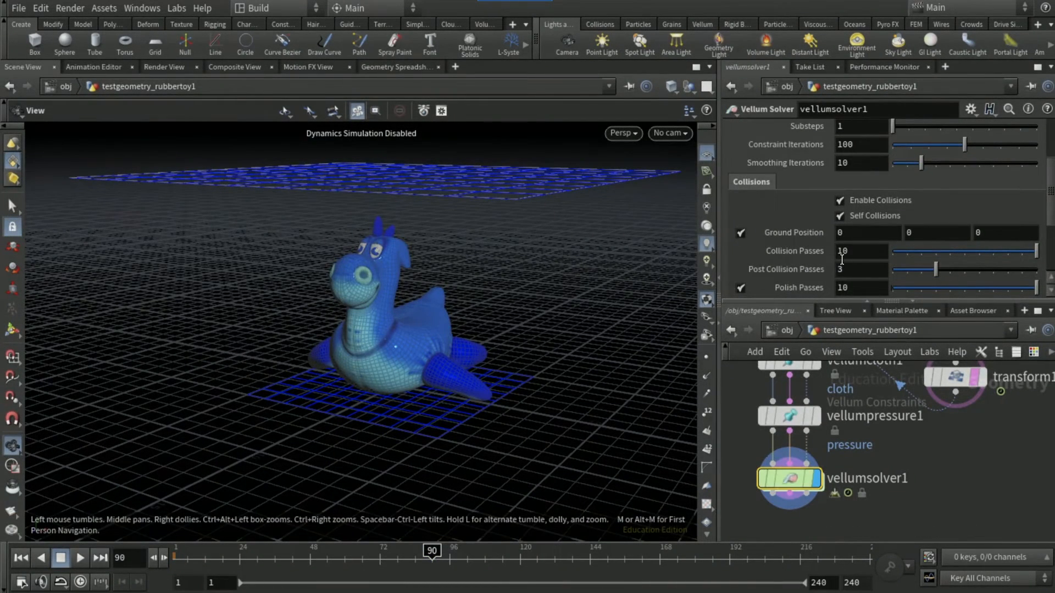
scroll(784, 268, "up", 5)
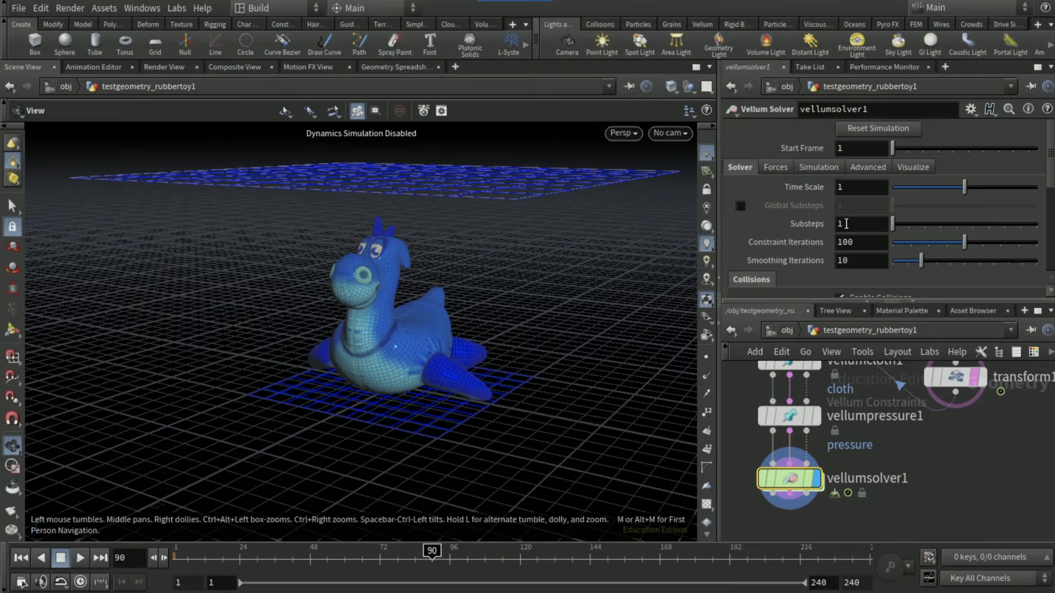
left_click(846, 224)
type("3")
key("Return")
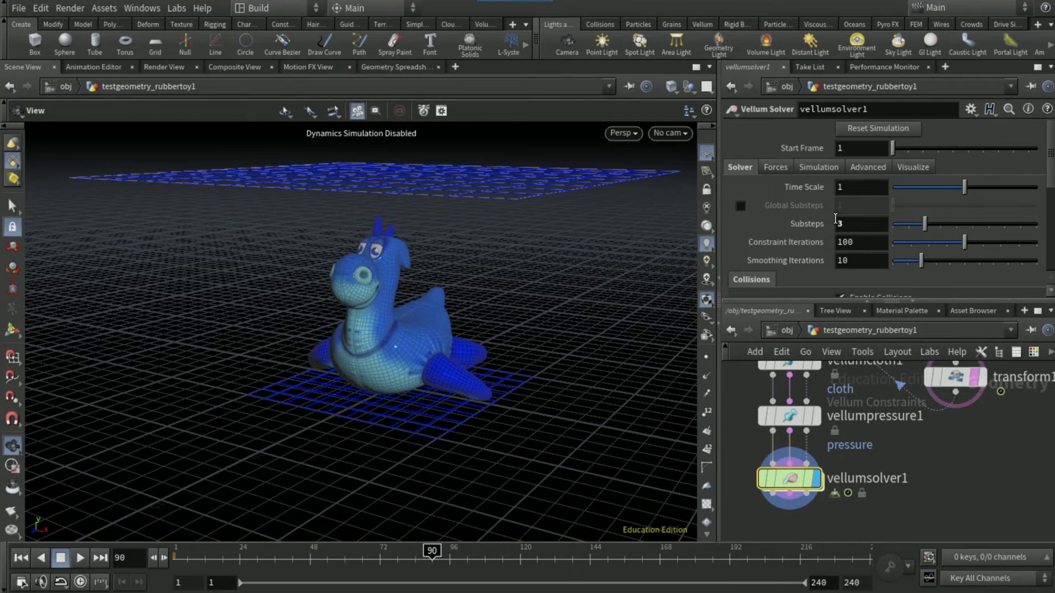
In the solver's forces network, enable Rest Length Scale on the Vellum Constraint Properties node and keyframe it at 0 on frame 30
double_click(787, 478)
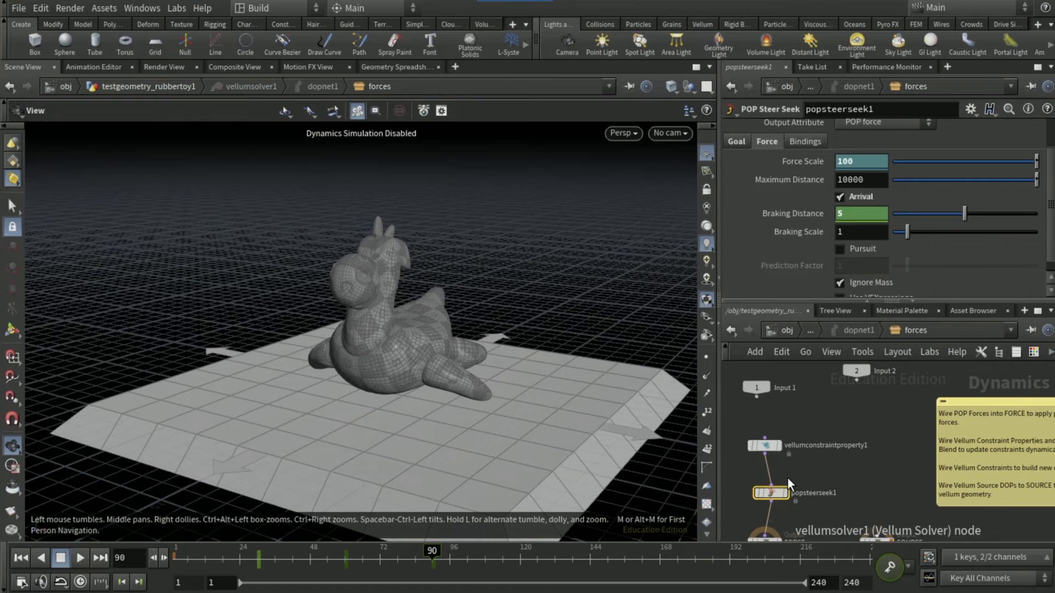
left_click(765, 445)
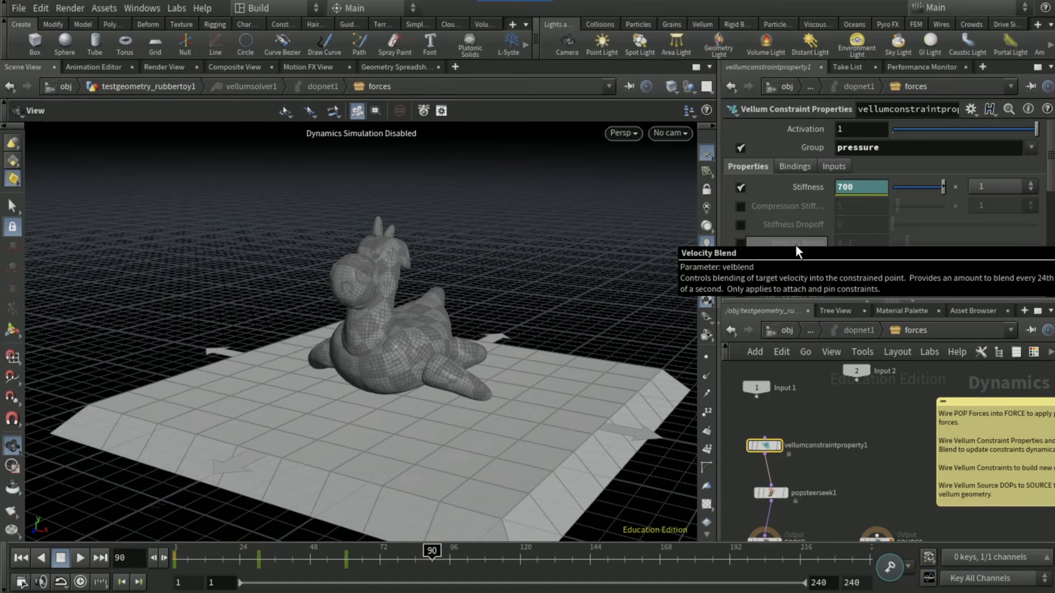
scroll(795, 246, "down", 1)
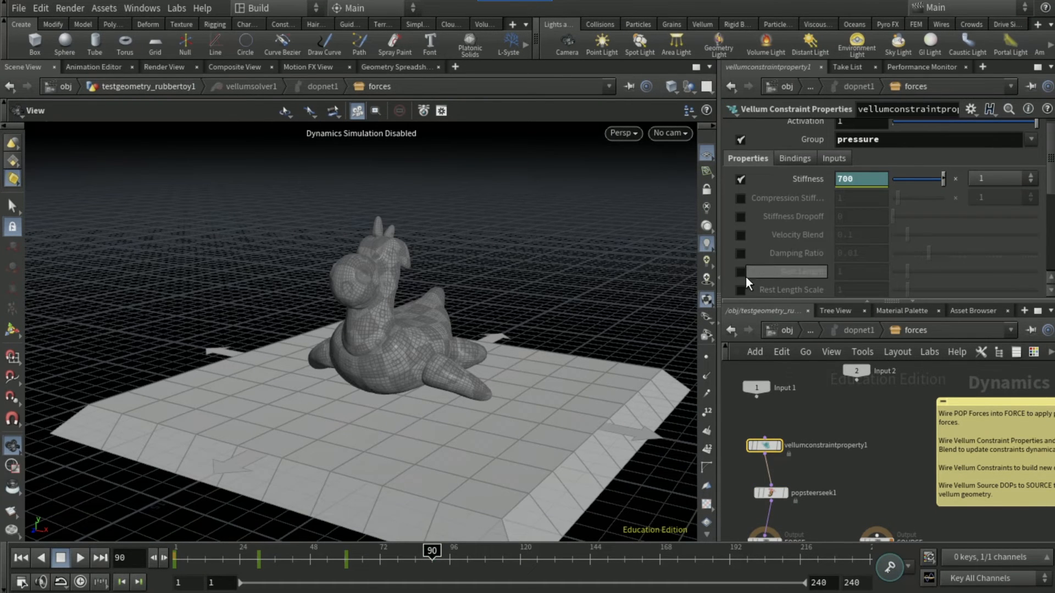
left_click(740, 290)
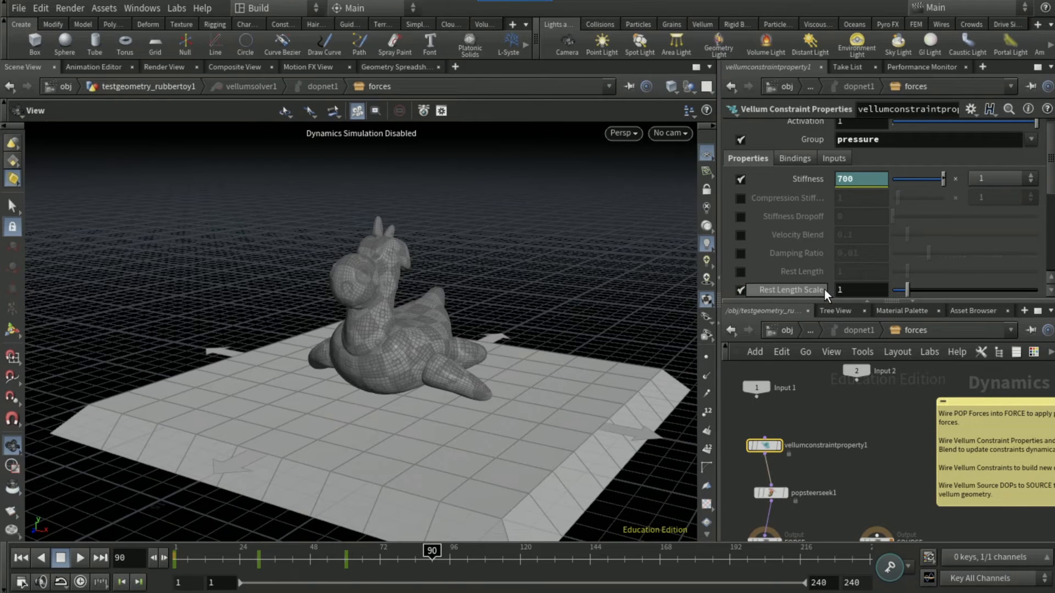
left_click(259, 559)
left_click(856, 292)
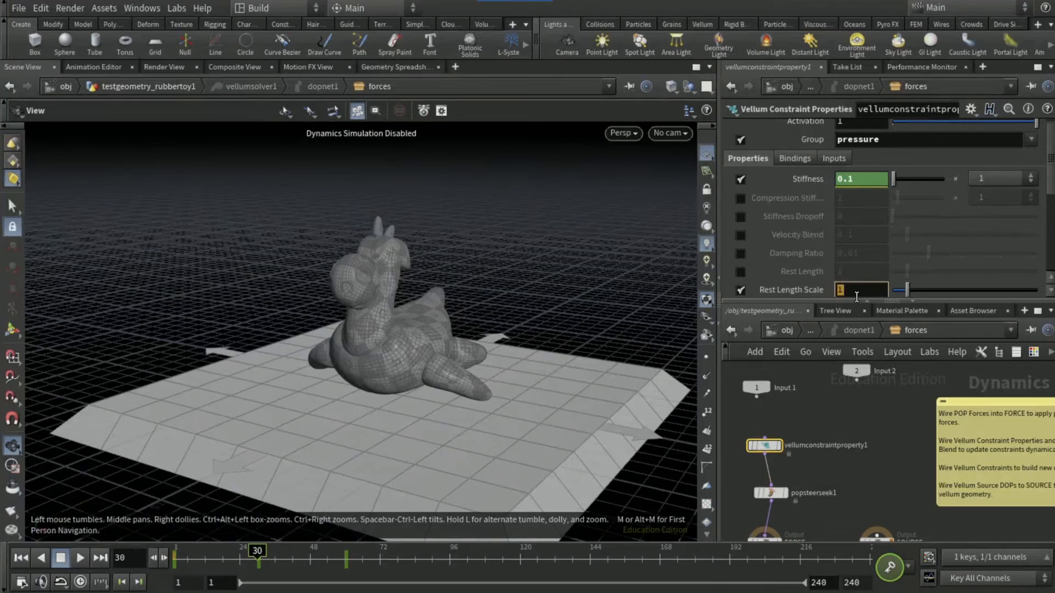
type("0")
key("Return")
left_click(857, 291, "alt")
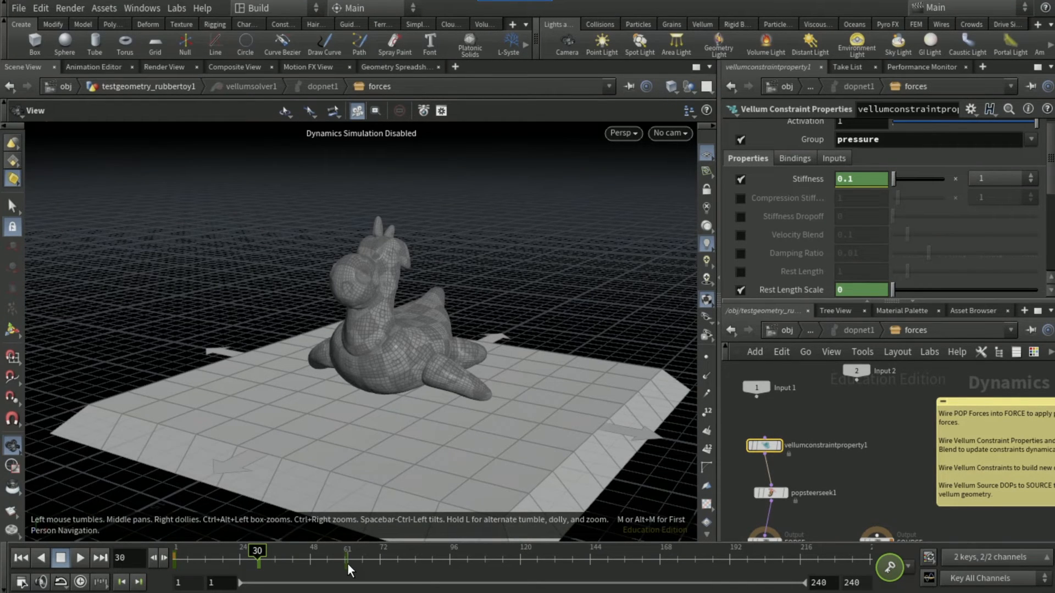
Keyframe the Vellum Constraint Properties node's Rest Length Scale at 1.5 on frame 60
left_click(344, 564)
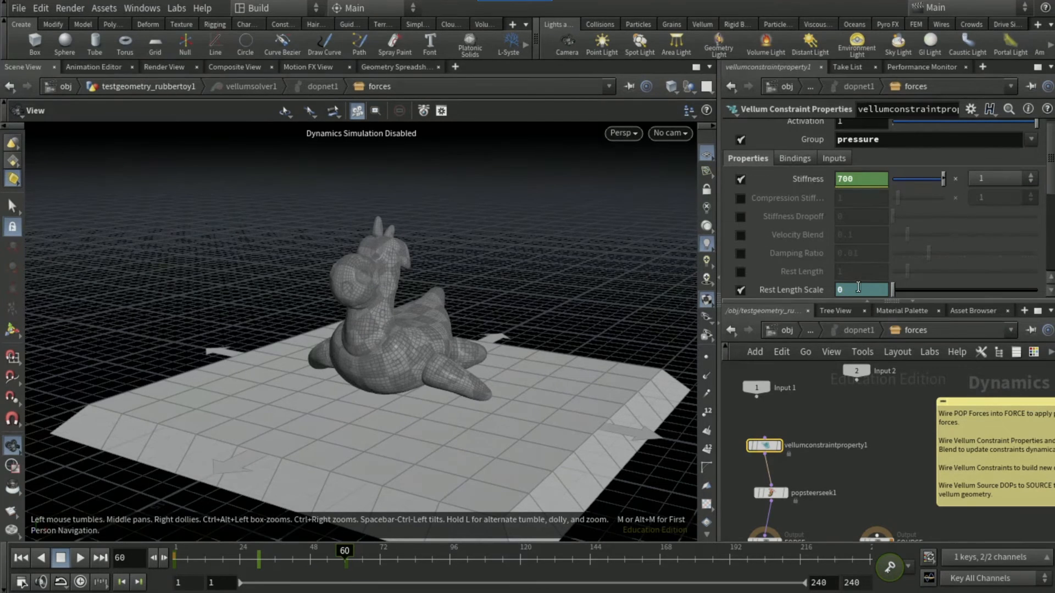
left_click(858, 288)
type("1.5")
key("Return")
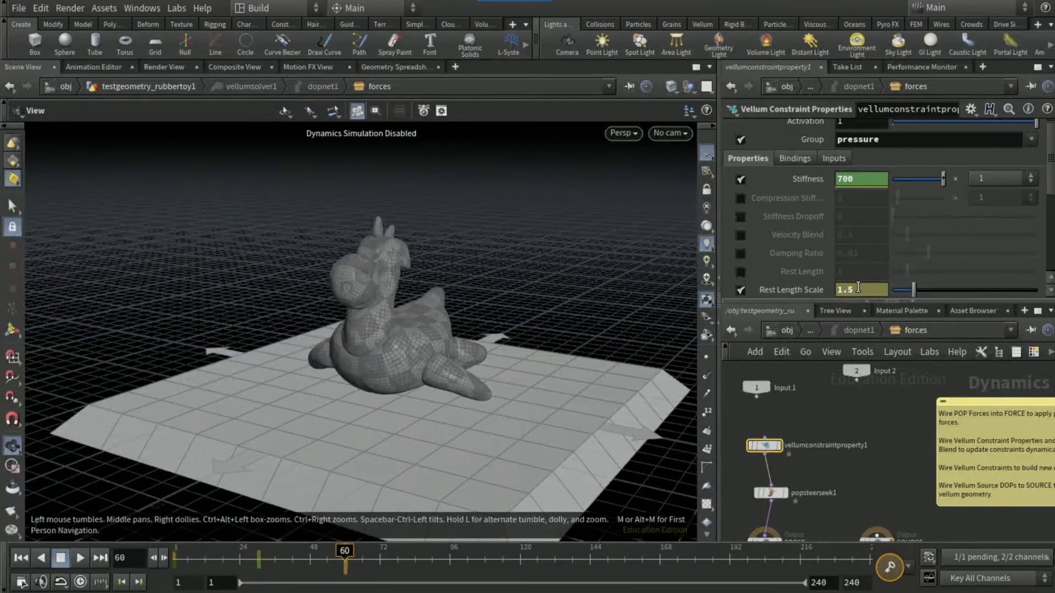
left_click(857, 286, "alt")
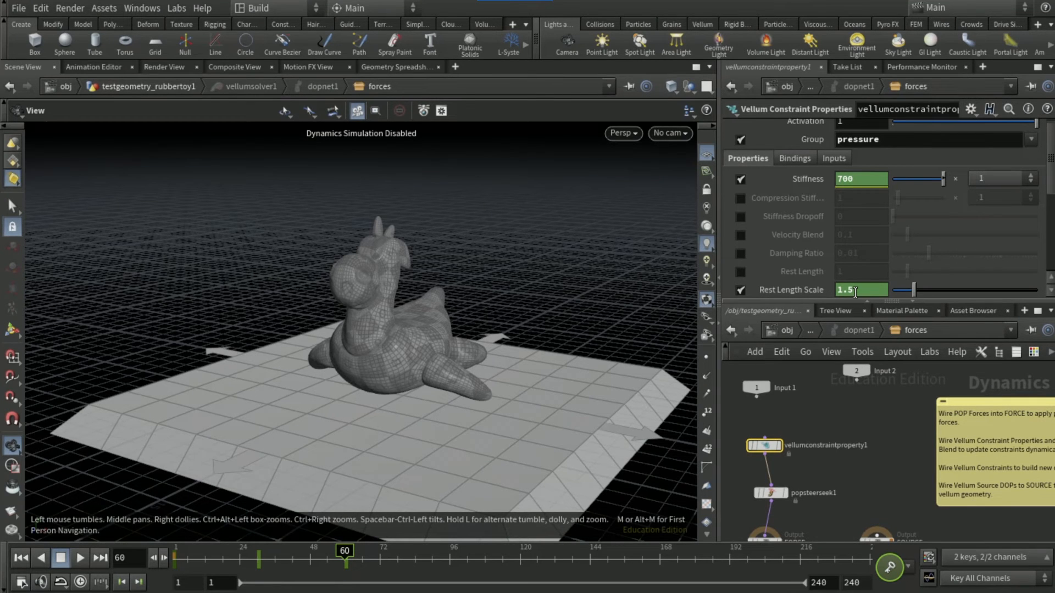
Keyframe the Vellum Constraint Properties node's Rest Length Scale at 1 on frame 80
left_click(407, 556)
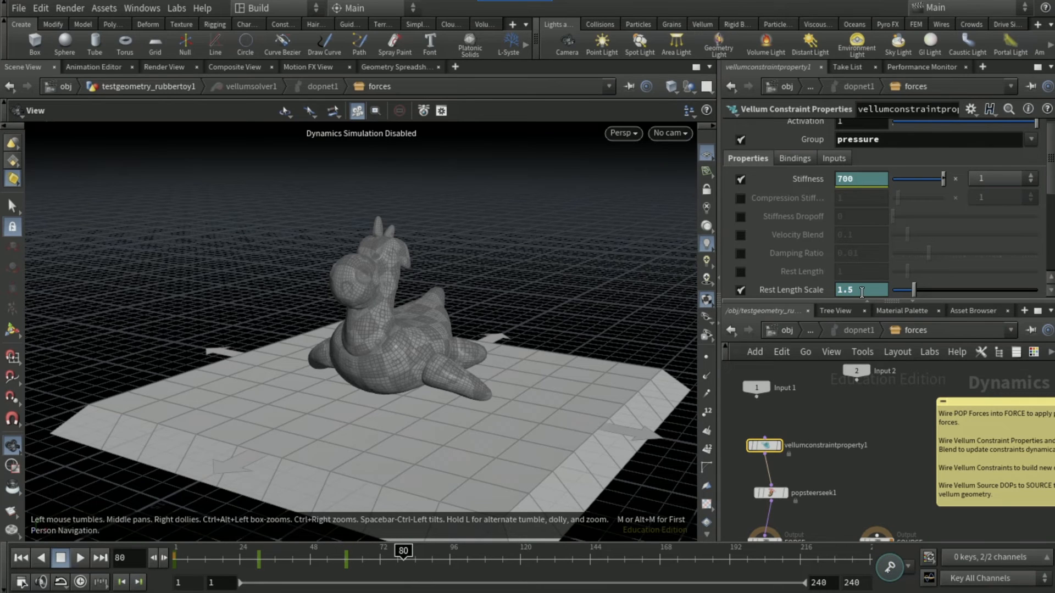
left_click(862, 291)
type("1")
key("Return")
left_click(861, 291, "alt")
Return to the rubber toy's geometry network, add a Vellum Post-Process node after the Vellum Solver and make it the displayed node
left_click(807, 331)
left_click(829, 339)
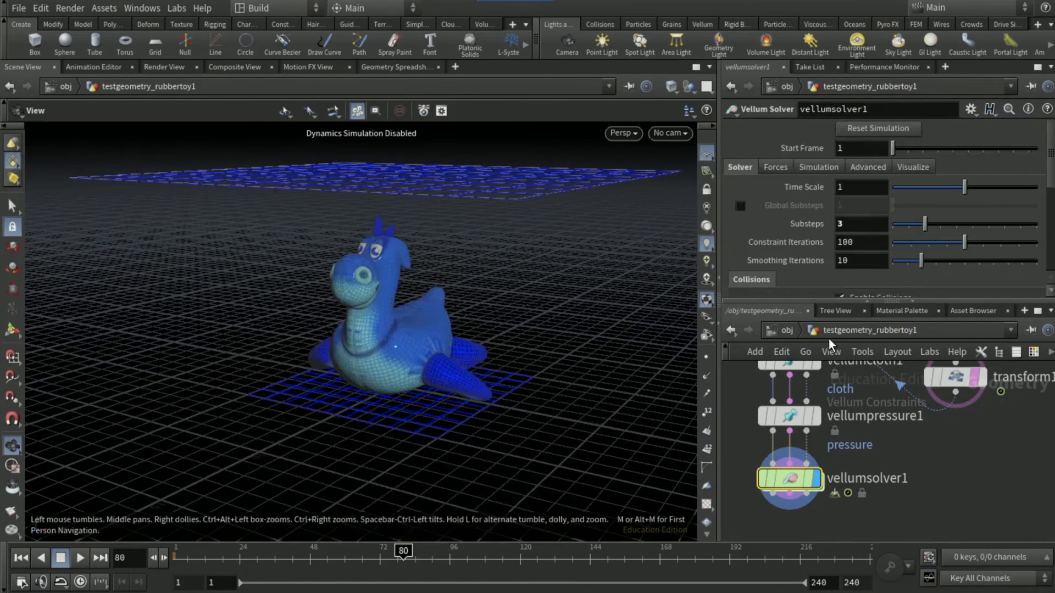
middle_click_drag(905, 521, 925, 480)
key("Tab")
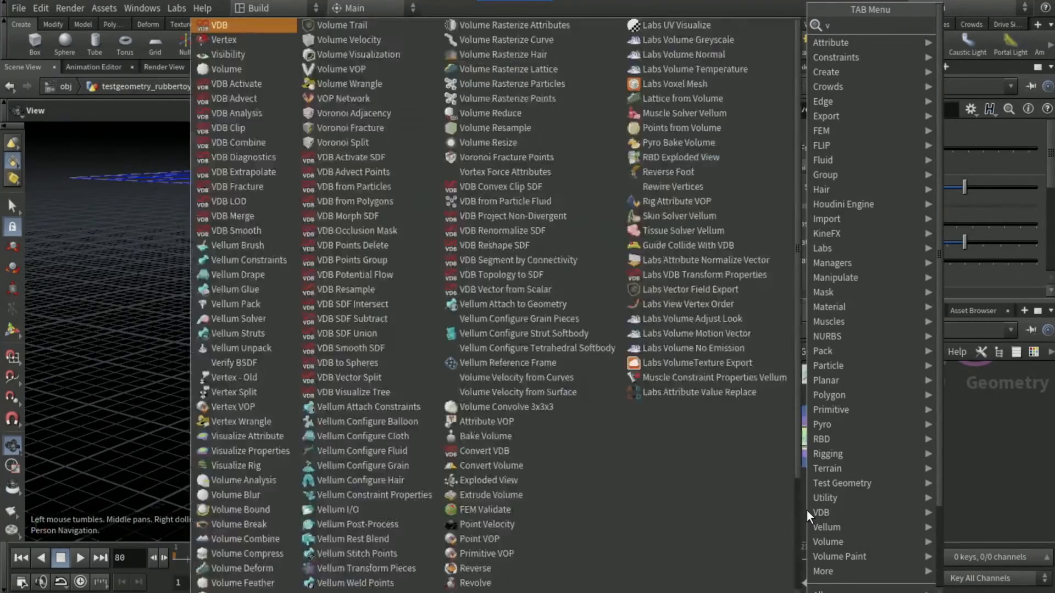
type("vellum post pro")
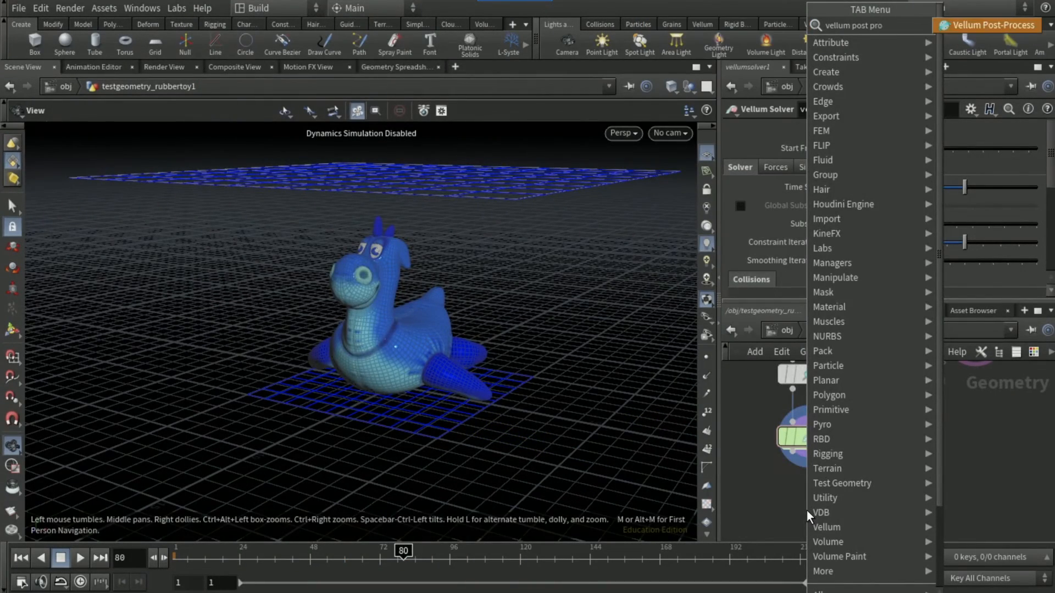
key("Return")
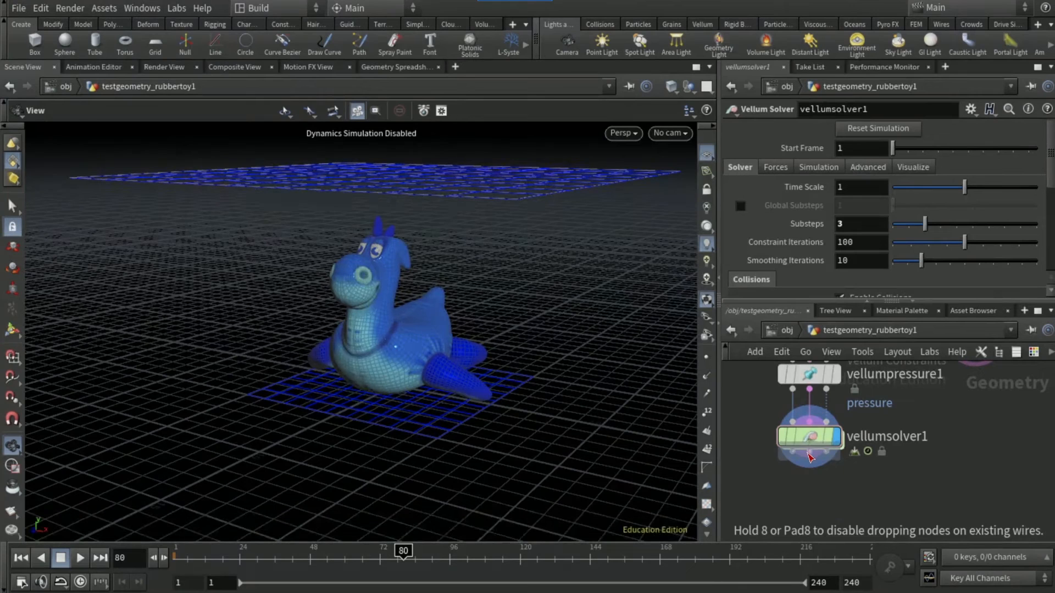
left_click(808, 495)
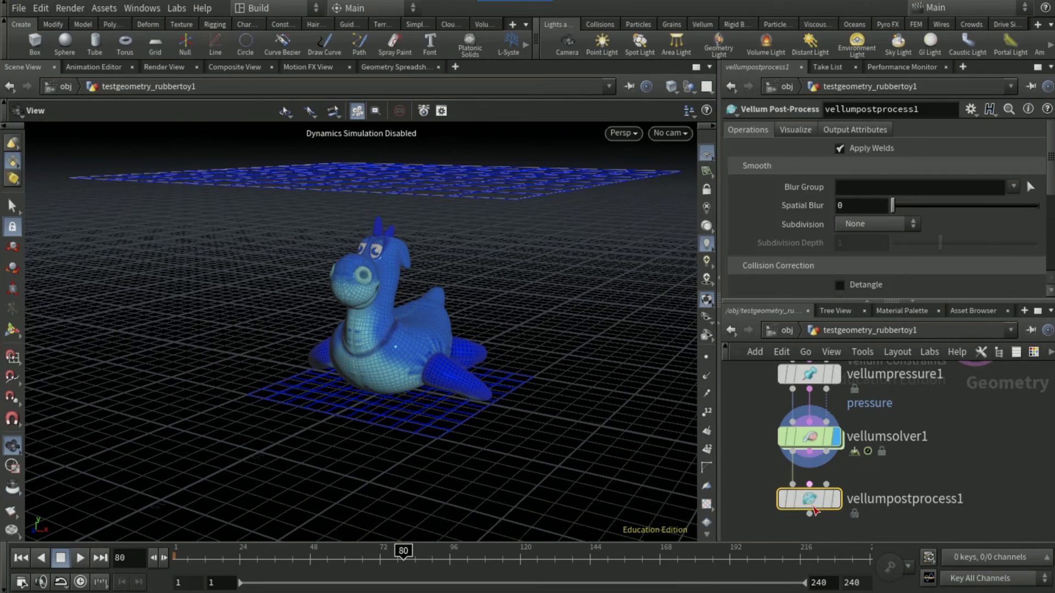
left_click(839, 499)
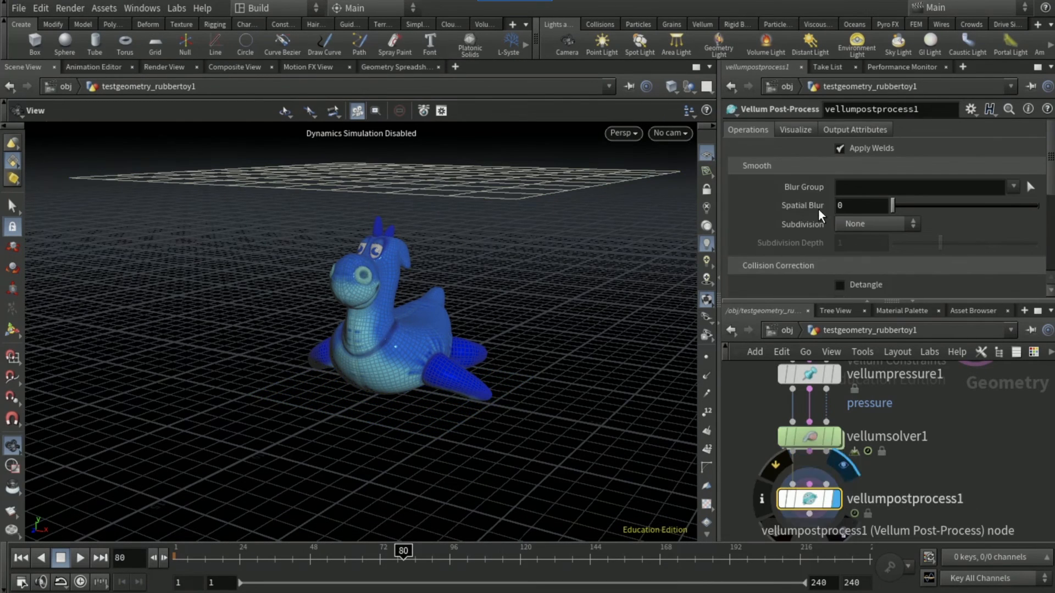
Set the Vellum Post-Process Subdivision to Catmull-Clark and play back the simulation
left_click(845, 221)
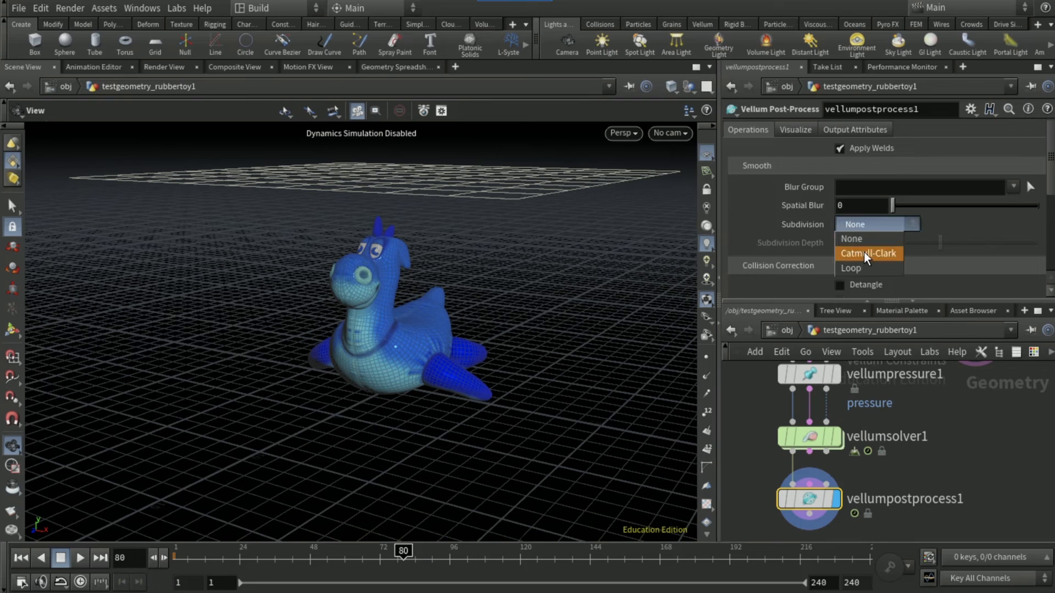
left_click(863, 252)
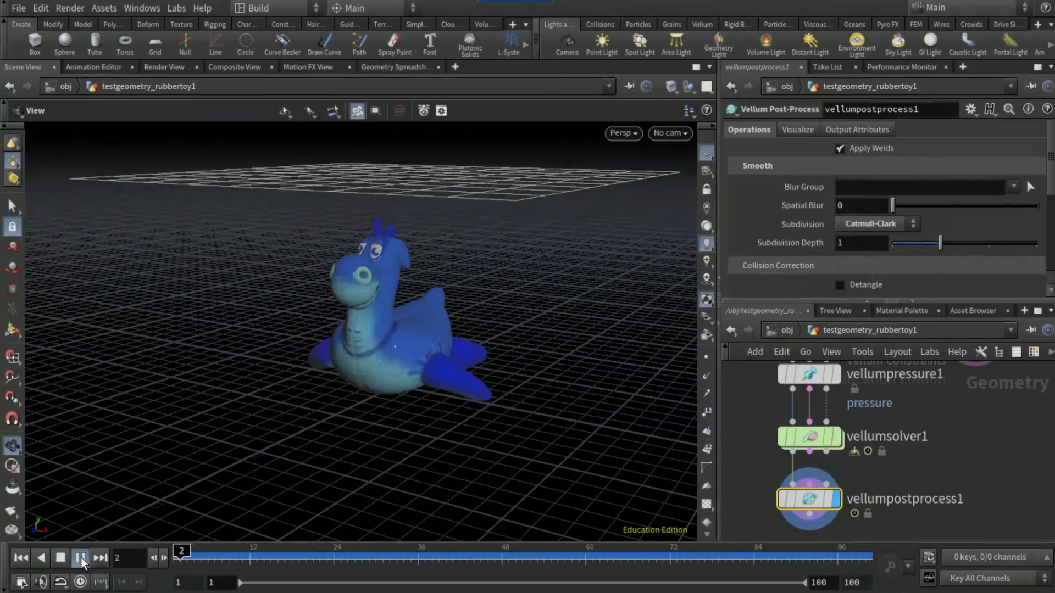
left_click(80, 557)
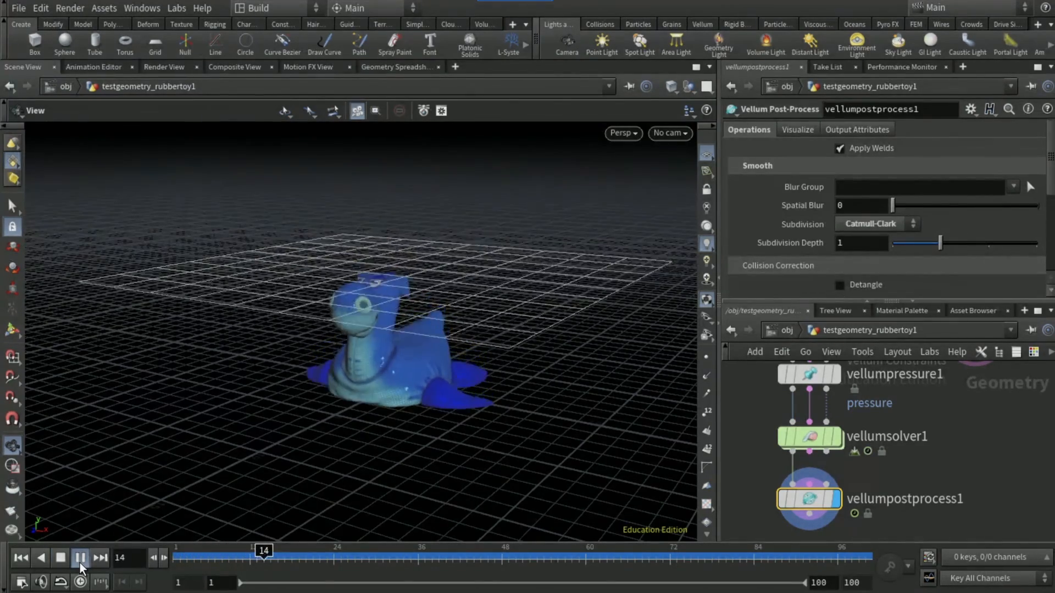